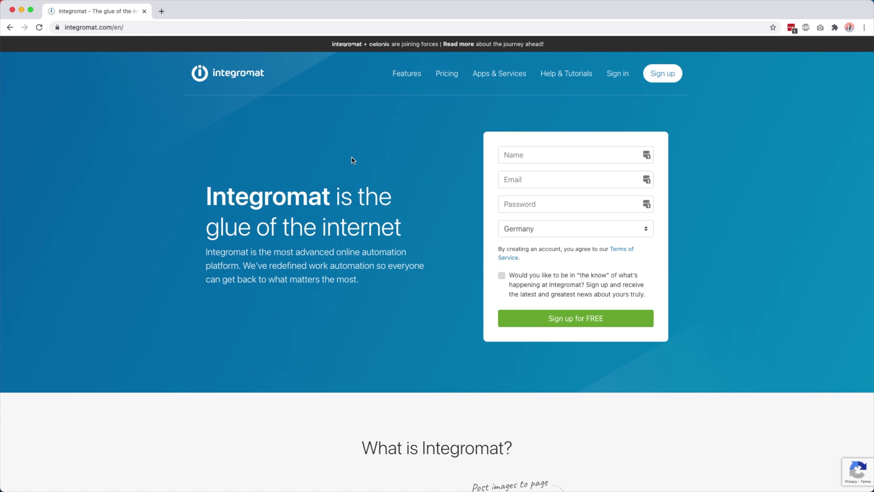
Scroll past the homepage app grid and open the full Apps & Services catalogue
scroll(353, 160, down, 5)
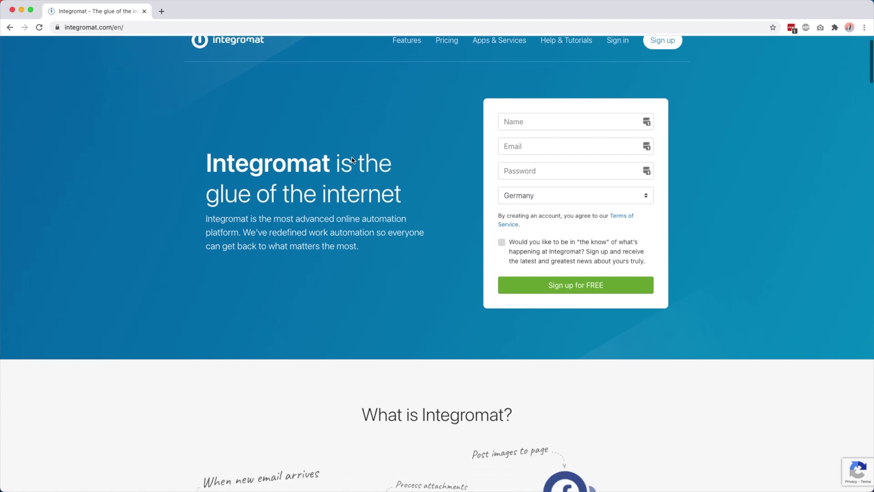
scroll(407, 288, down, 3)
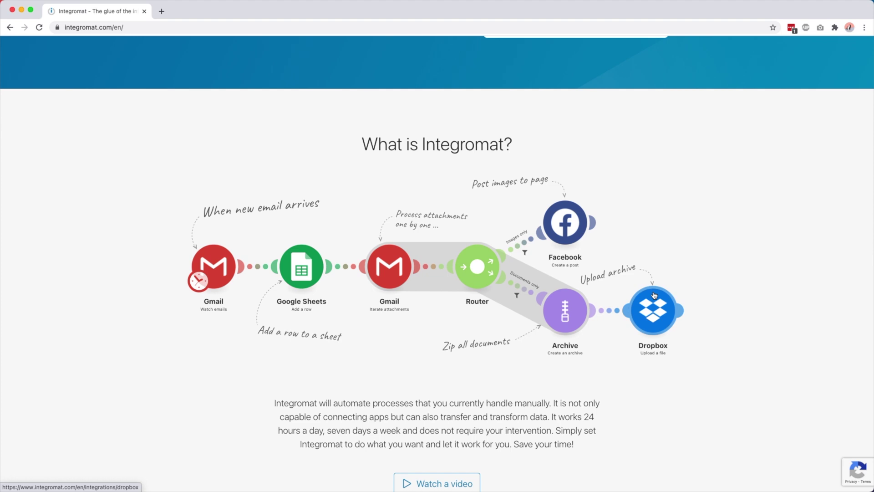
scroll(654, 295, down, 2)
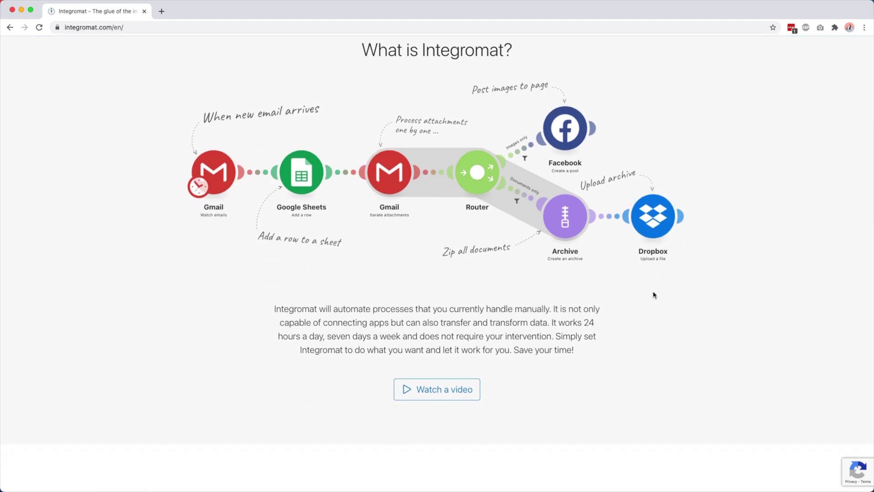
scroll(654, 296, down, 6)
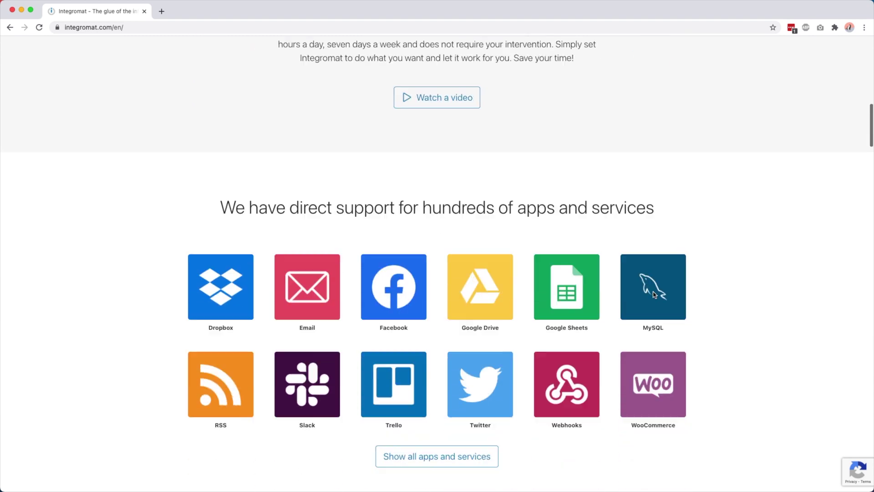
scroll(654, 295, down, 3)
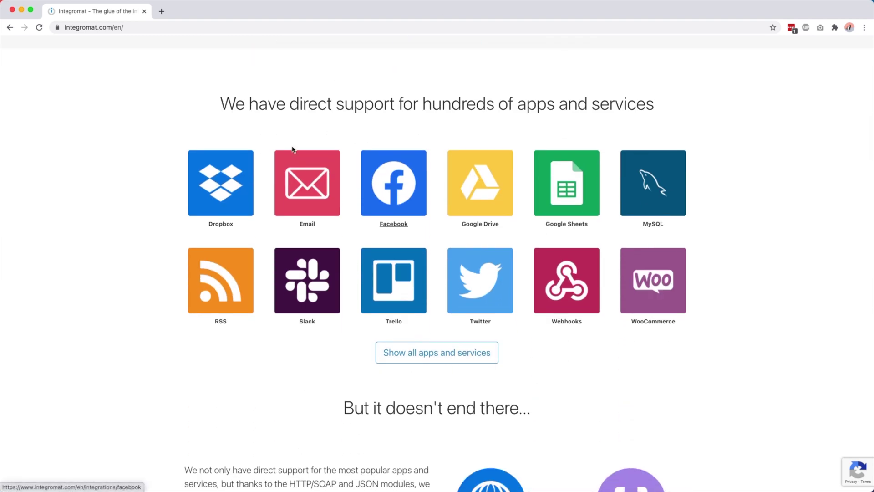
double_click(476, 103)
drag(477, 102, 631, 105)
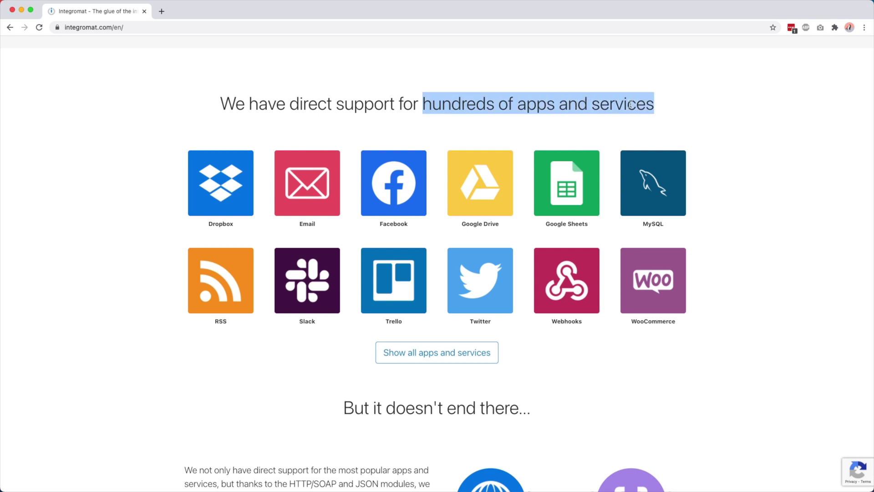
click(619, 106)
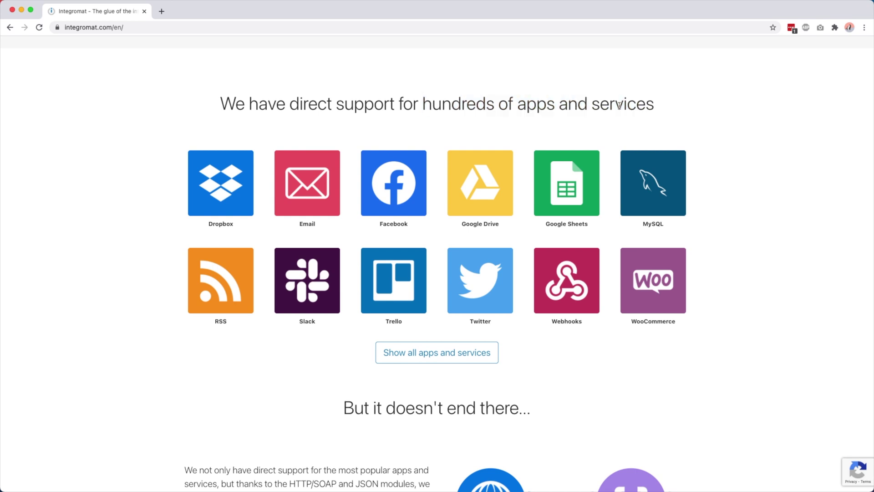
click(449, 353)
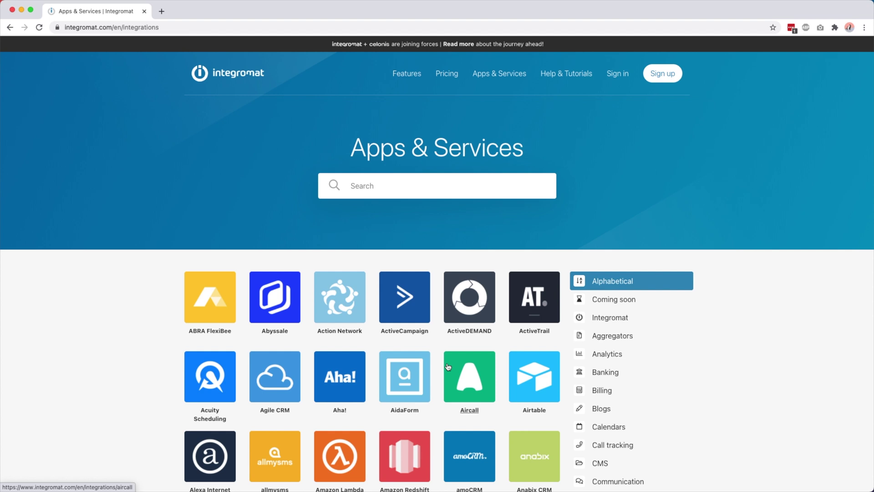
scroll(449, 367, down, 2)
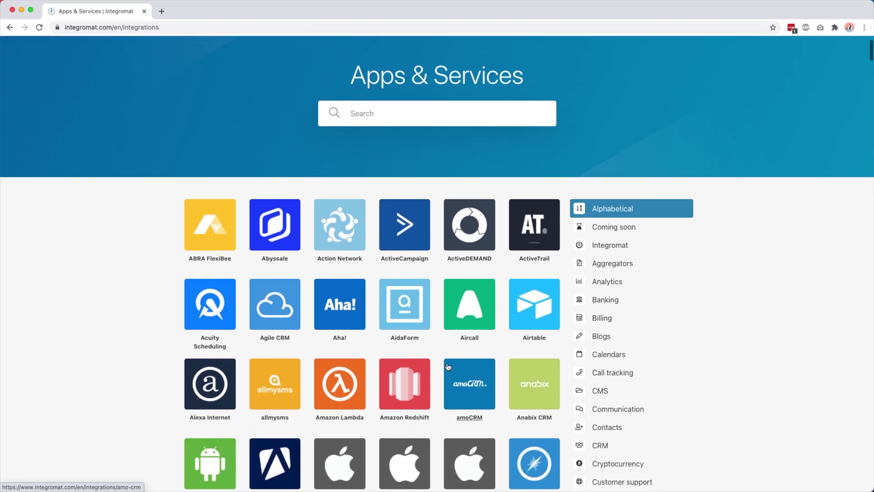
scroll(449, 367, down, 3)
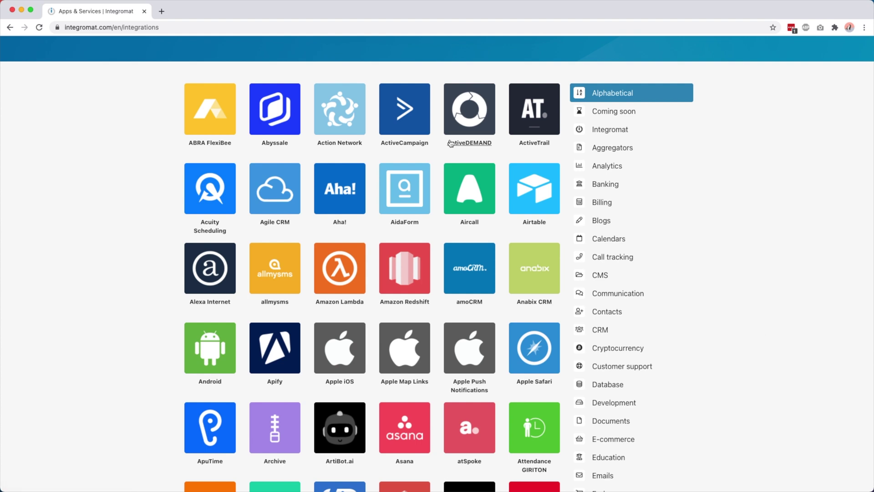
scroll(405, 123, down, 3)
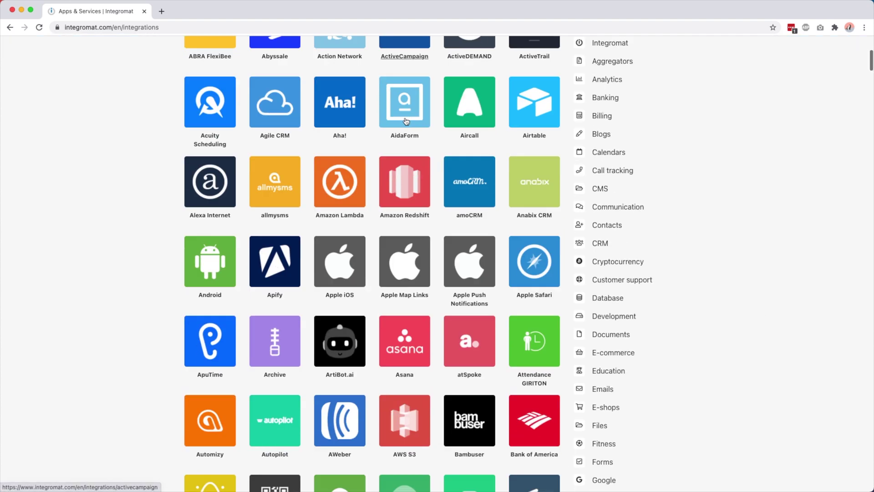
scroll(406, 327, down, 3)
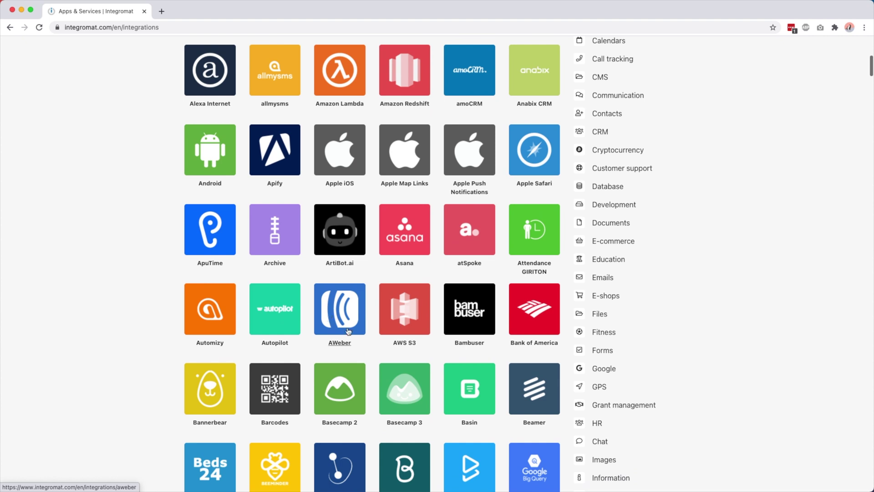
scroll(348, 315, down, 6)
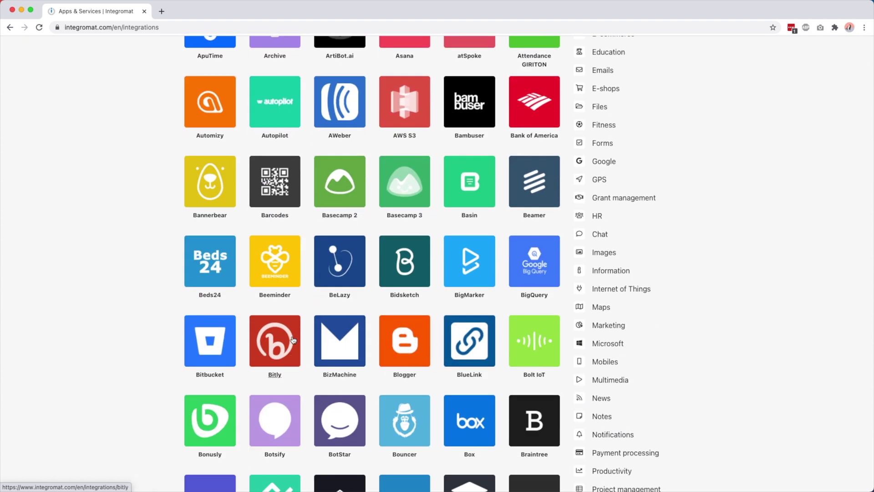
scroll(279, 347, down, 6)
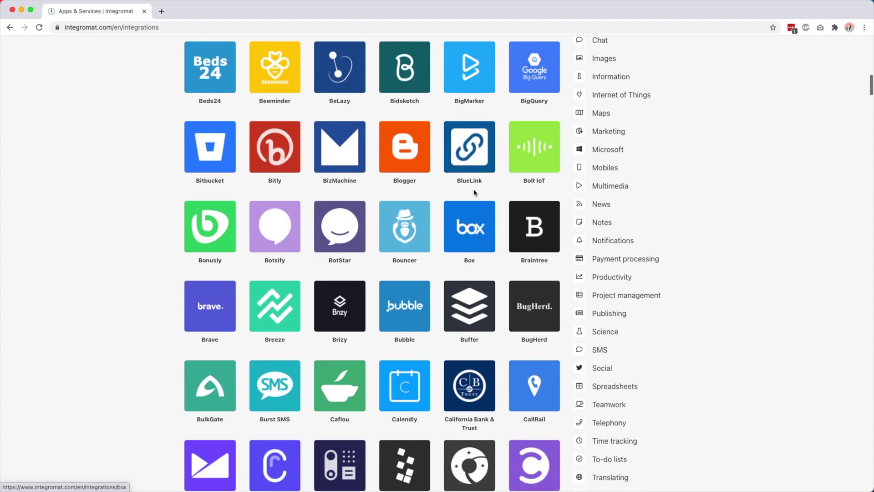
scroll(351, 387, down, 1)
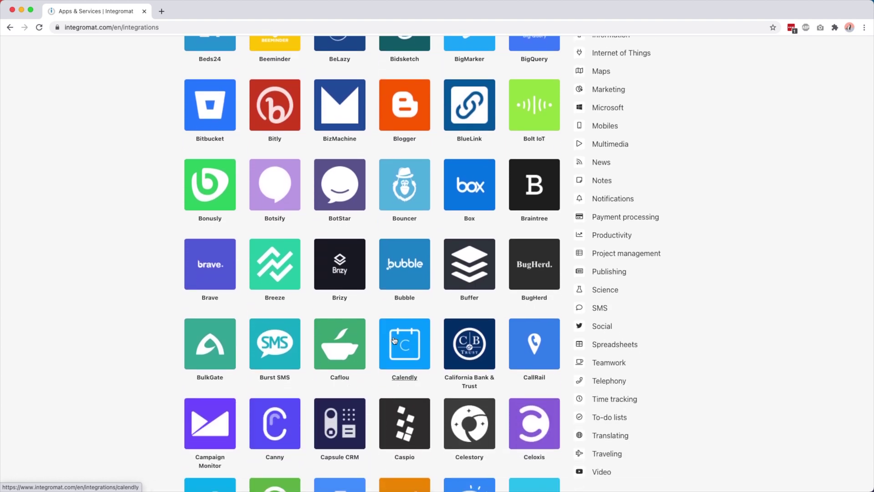
scroll(404, 347, down, 5)
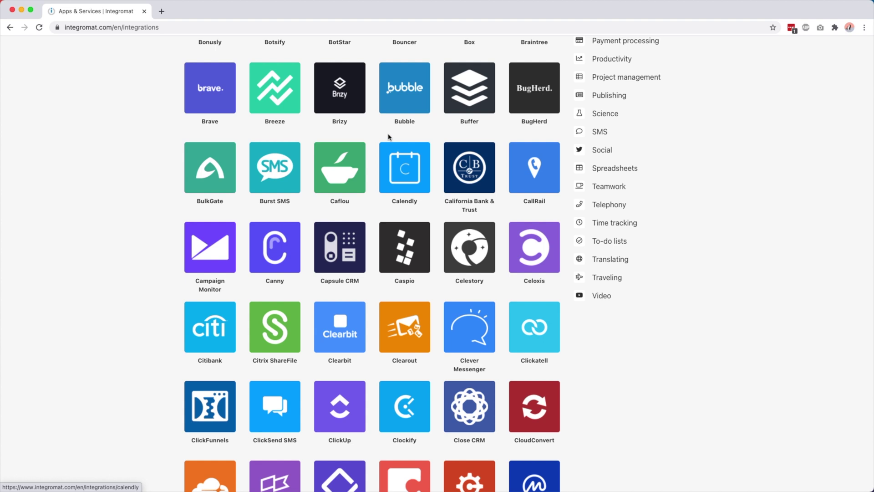
scroll(404, 191, down, 5)
scroll(262, 303, down, 2)
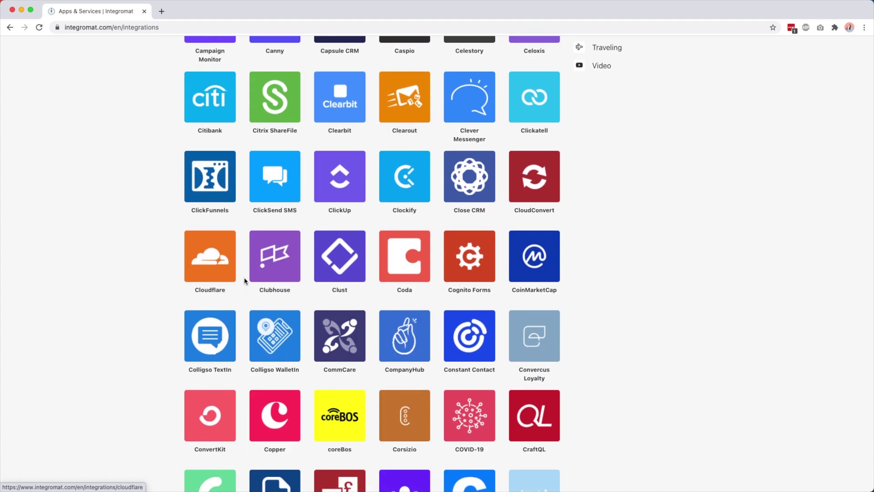
scroll(208, 274, down, 4)
scroll(244, 281, down, 5)
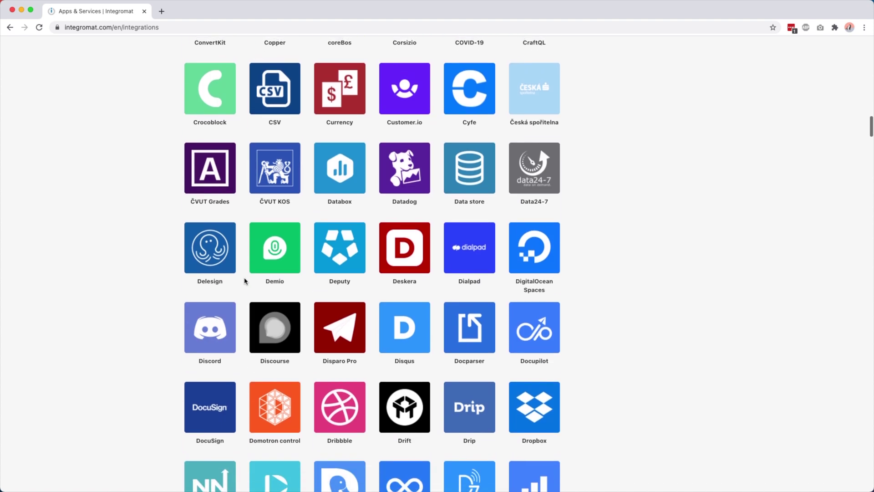
scroll(245, 281, down, 4)
scroll(245, 281, up, 1)
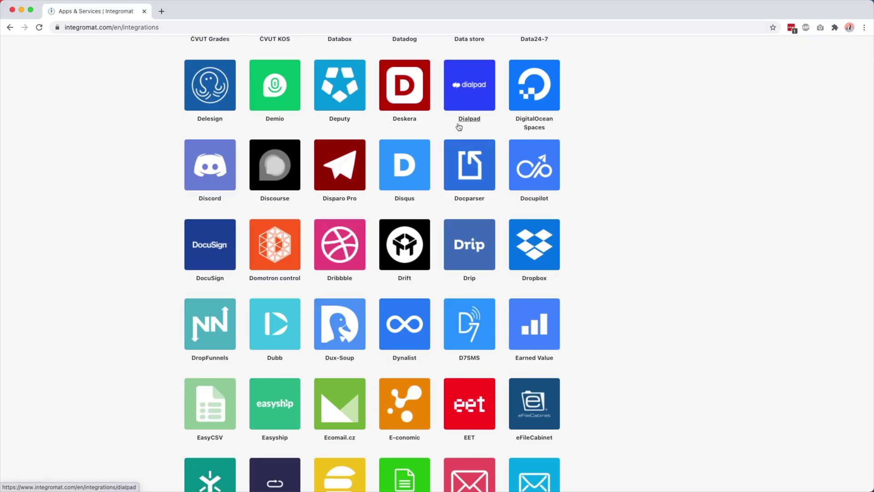
scroll(459, 127, up, 20)
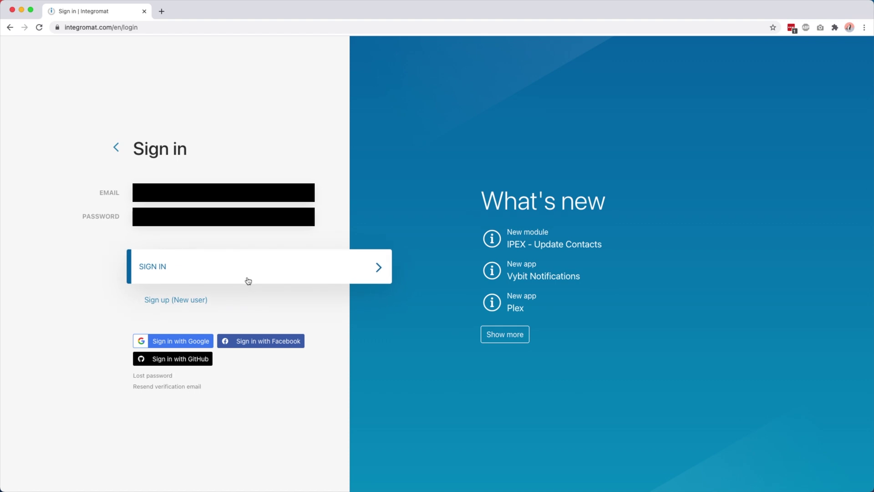
Sign in and open the Basic subscription page listing Free through Custom plans
click(247, 279)
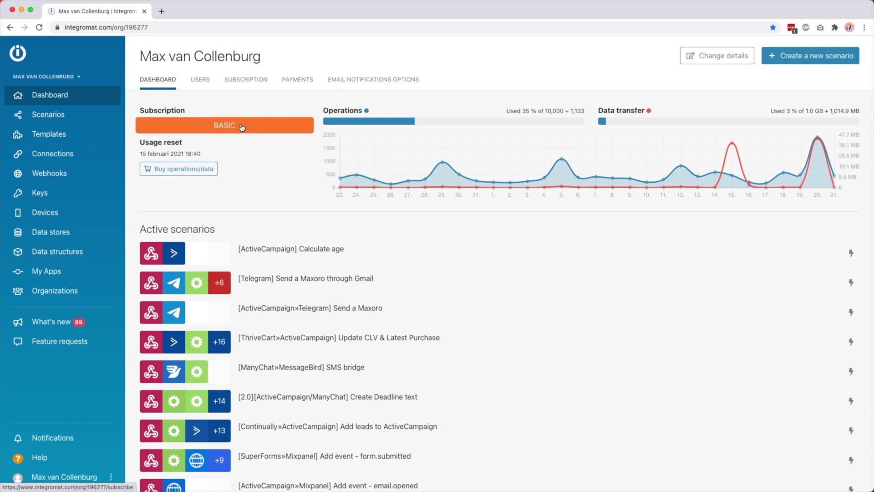
click(187, 131)
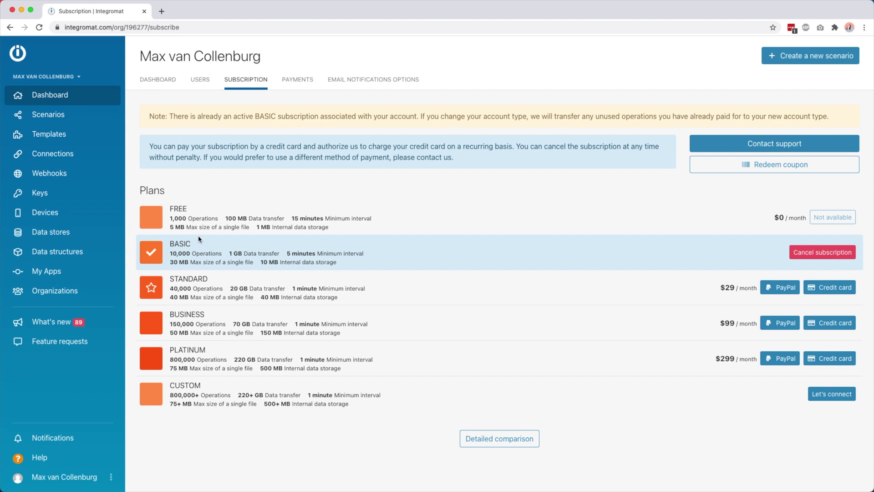
Return to the Dashboard showing 35% of operations and 3% of data transfer used
click(65, 95)
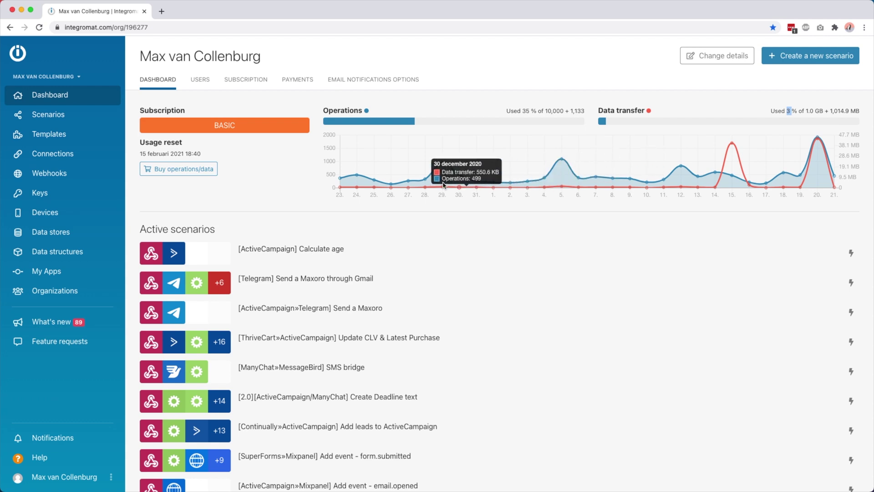
Open Scenarios and browse the 58 scenarios grouped into folders like ActiveCampaign and Mixpanel
click(72, 117)
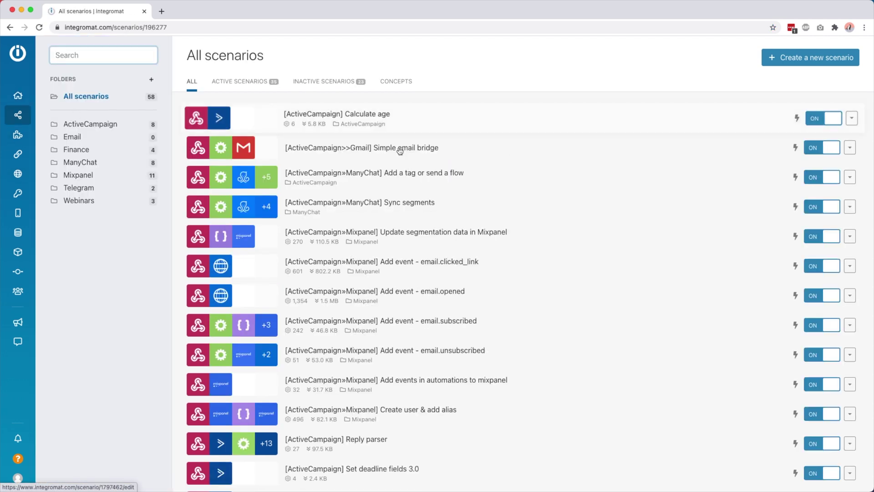
scroll(400, 196, down, 5)
scroll(415, 206, down, 8)
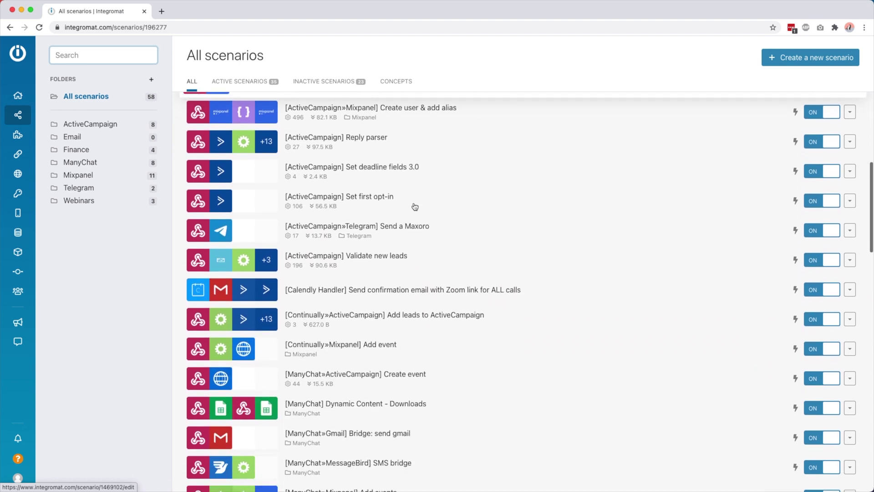
scroll(415, 207, down, 6)
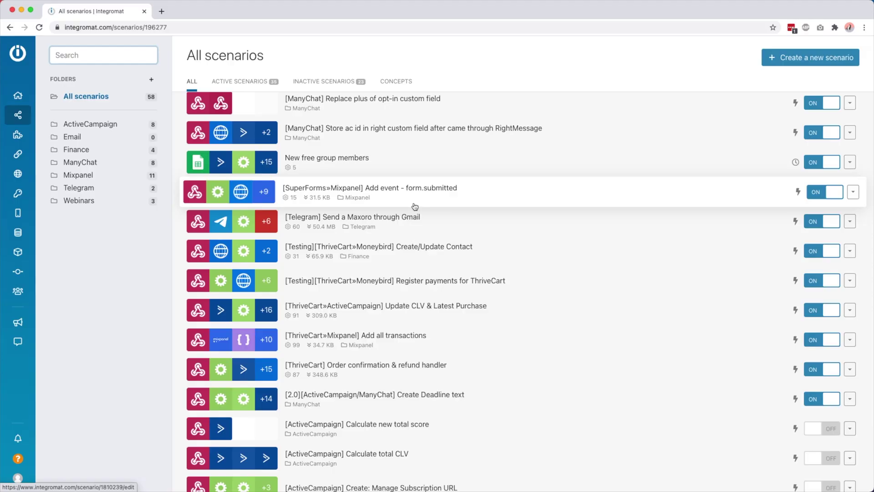
scroll(415, 207, down, 8)
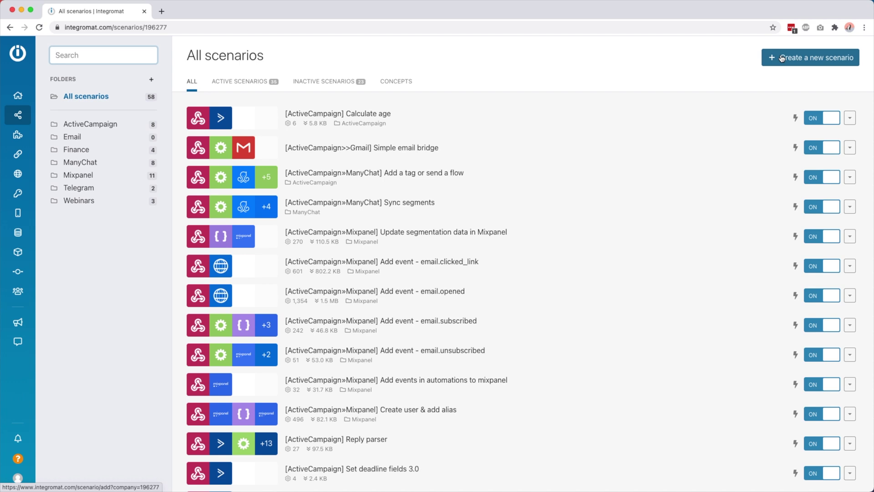
click(782, 58)
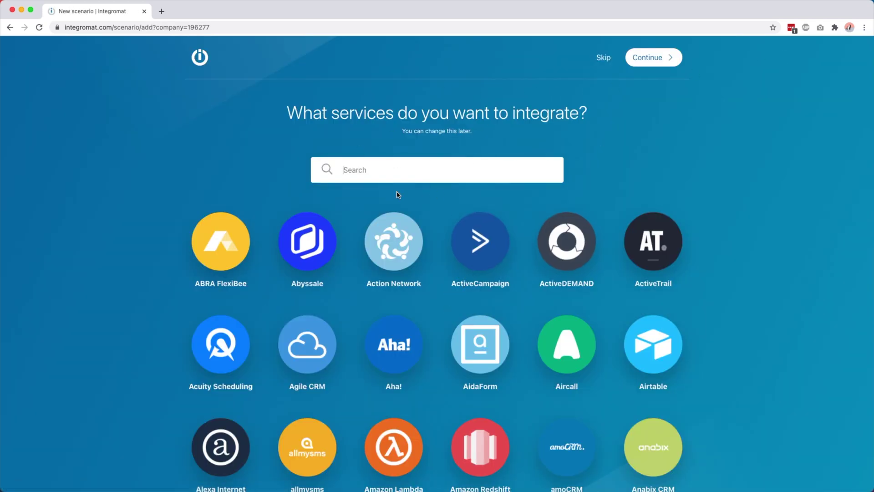
text(calend)
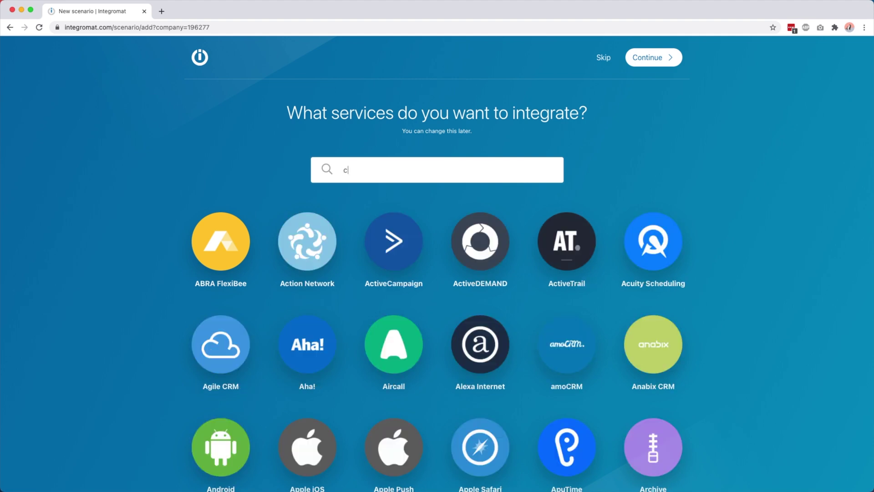
double_click(363, 181)
text(grive)
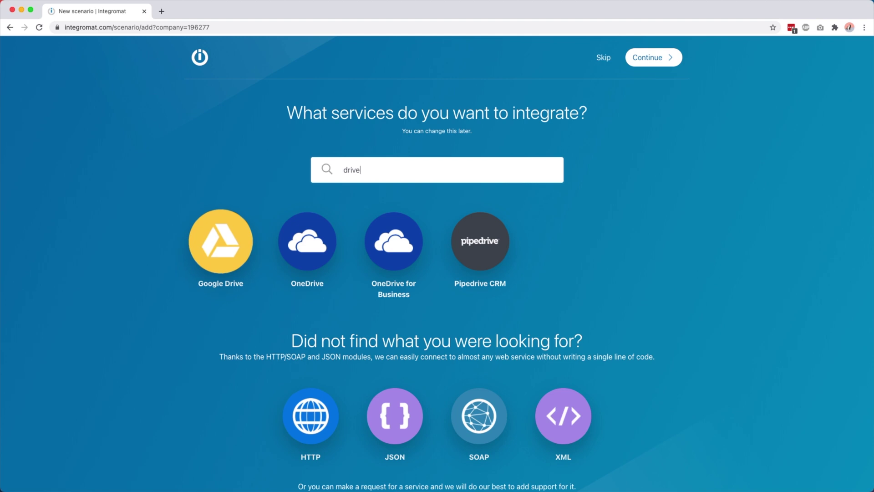
click(221, 255)
text(twil)
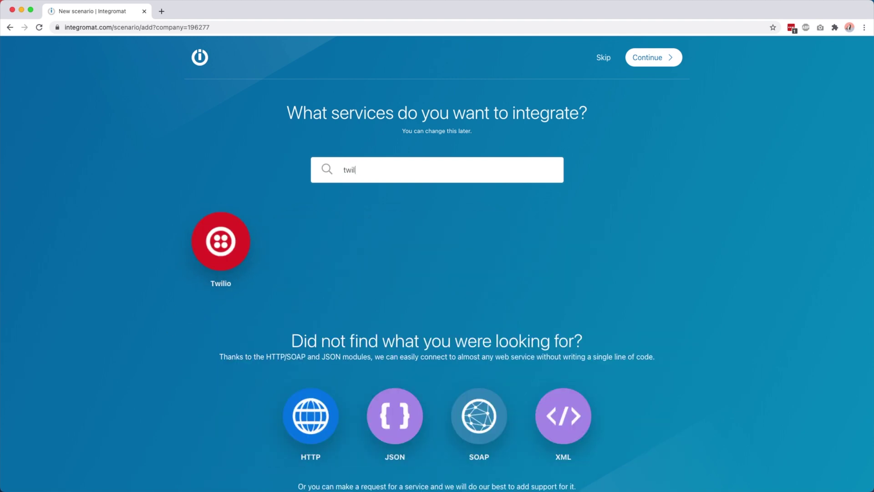
click(236, 215)
text(face)
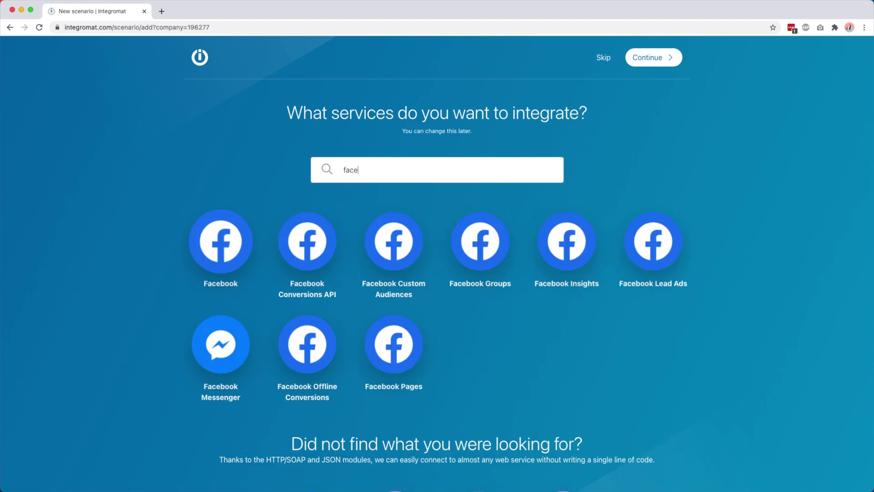
key(super+a)
key(BackSpace)
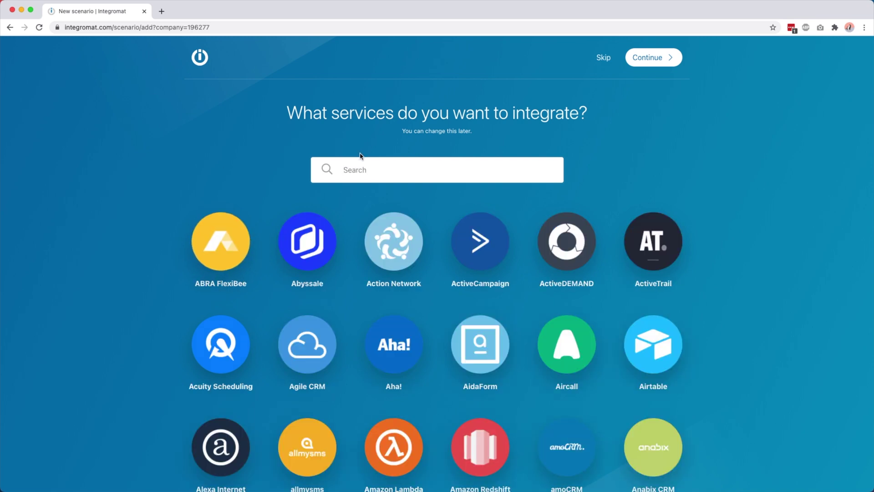
Skip service selection, search 'gmail' and add the Gmail Watch emails trigger
click(606, 56)
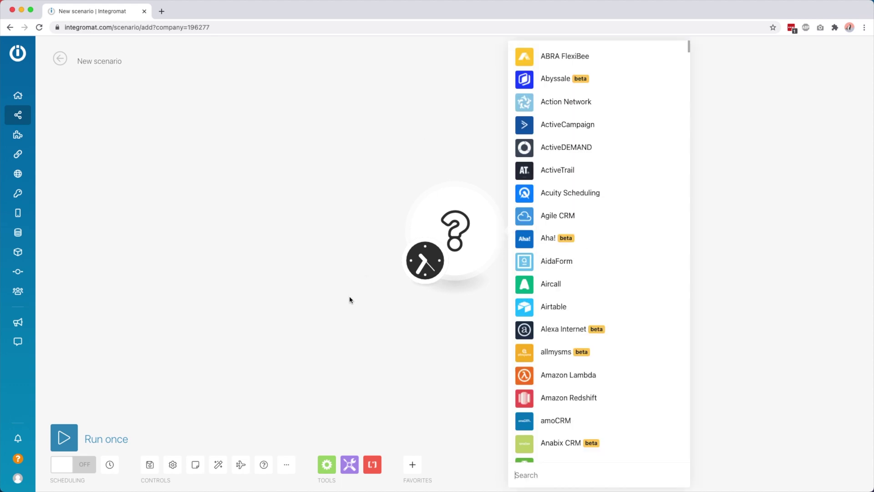
scroll(583, 271, down, 15)
scroll(585, 266, up, 8)
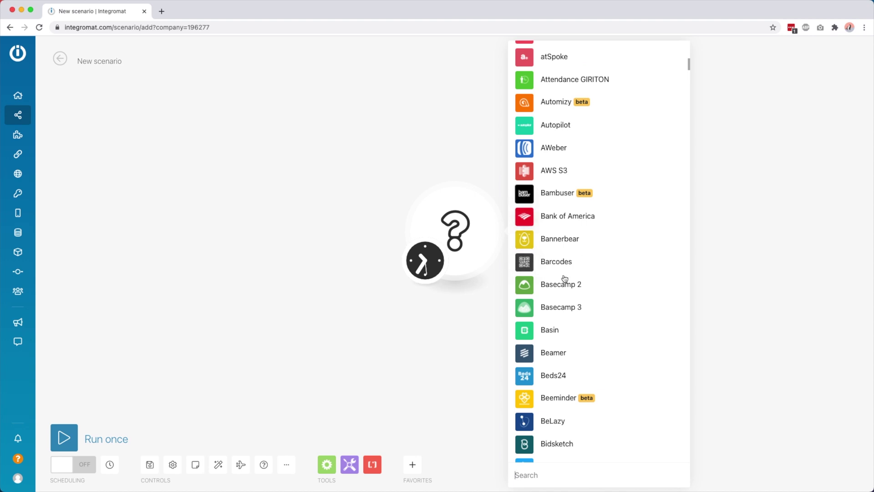
text(gmail)
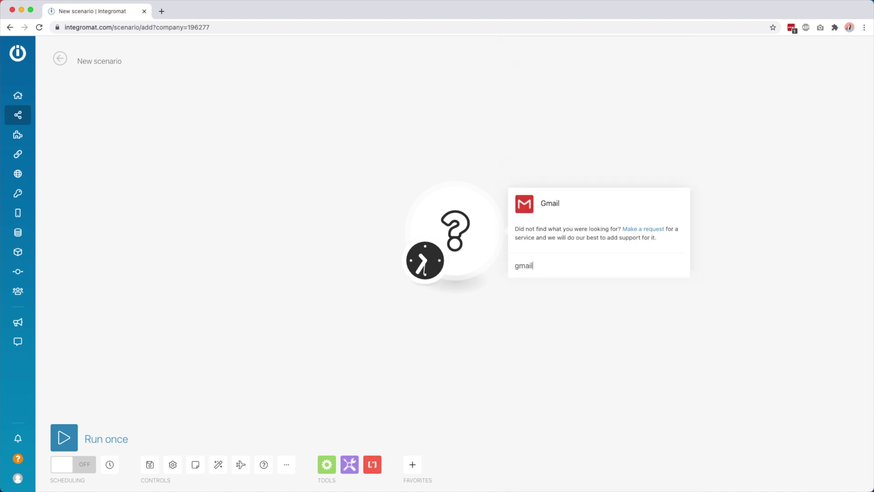
click(562, 211)
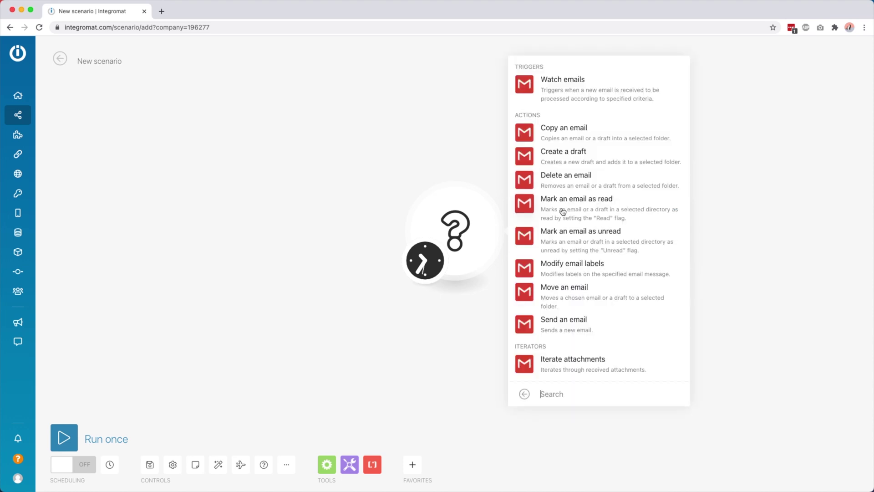
click(567, 97)
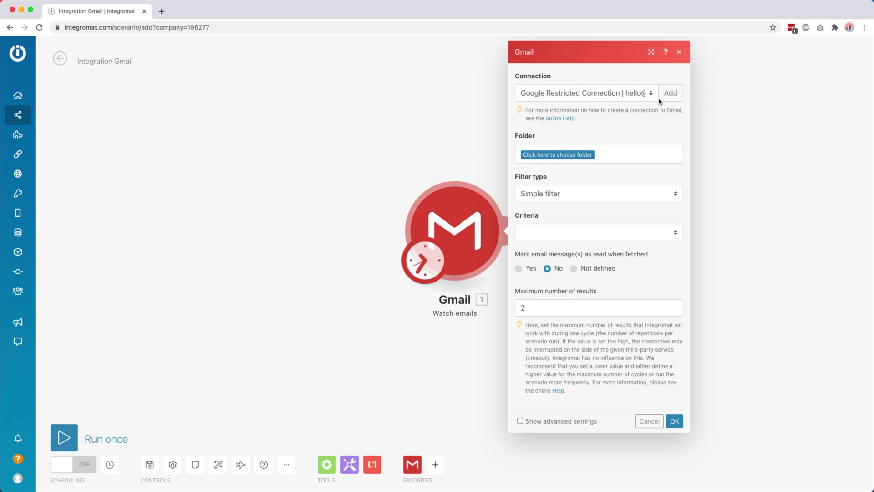
Watch Inbox with a Simple filter for Only Unread emails, maximum results 10, starting from now on
click(541, 157)
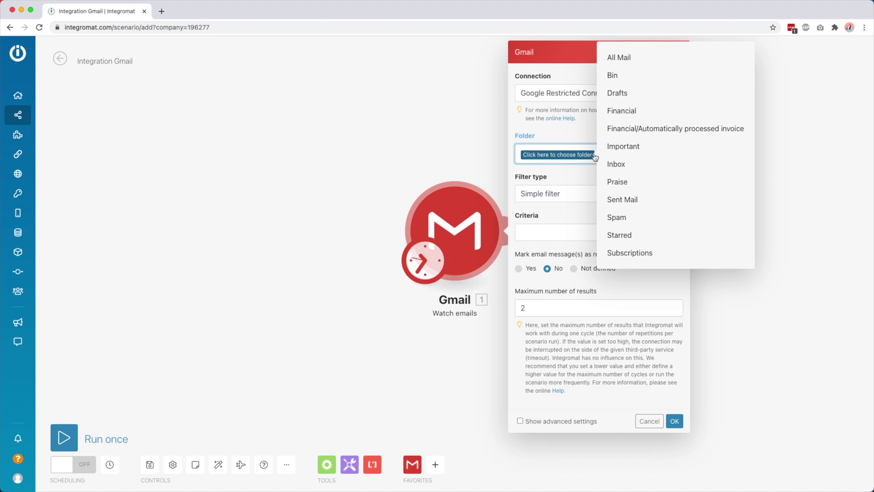
click(616, 164)
click(544, 199)
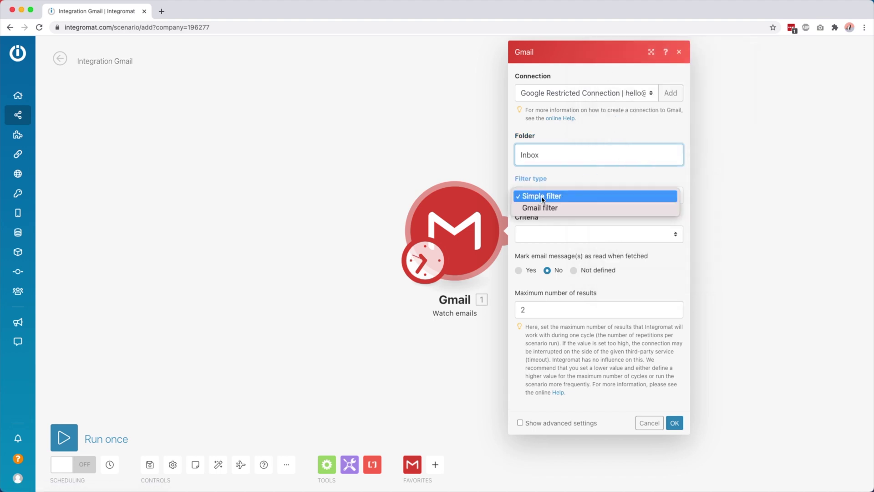
click(536, 199)
click(544, 234)
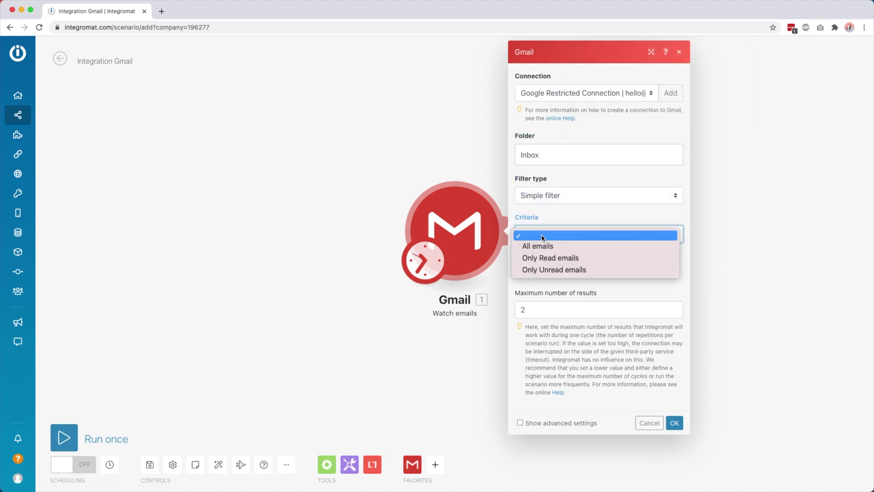
click(538, 271)
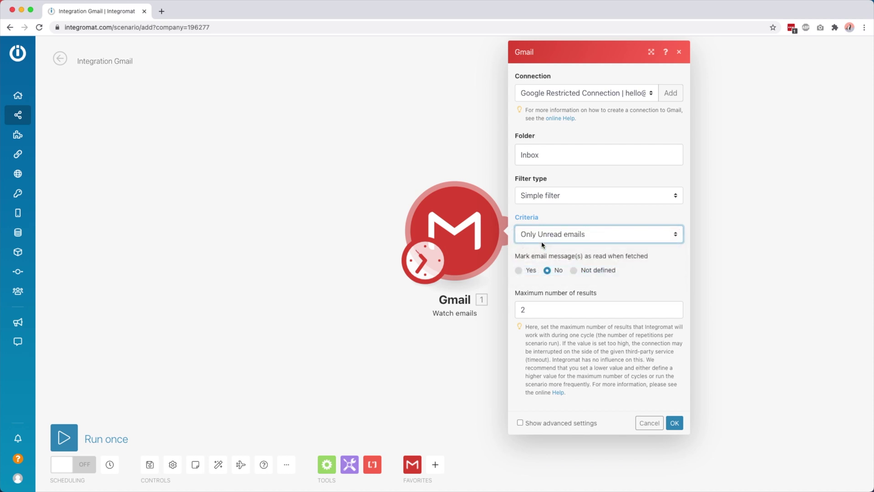
double_click(535, 311)
text(10)
click(675, 423)
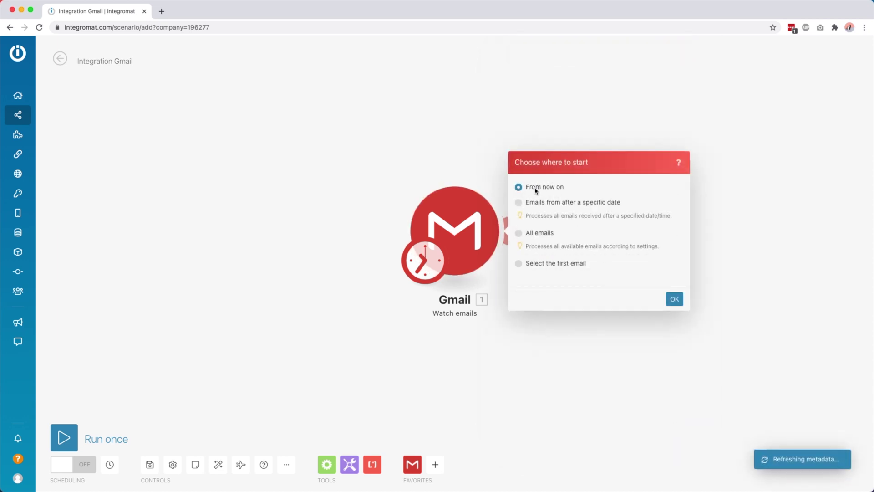
click(675, 299)
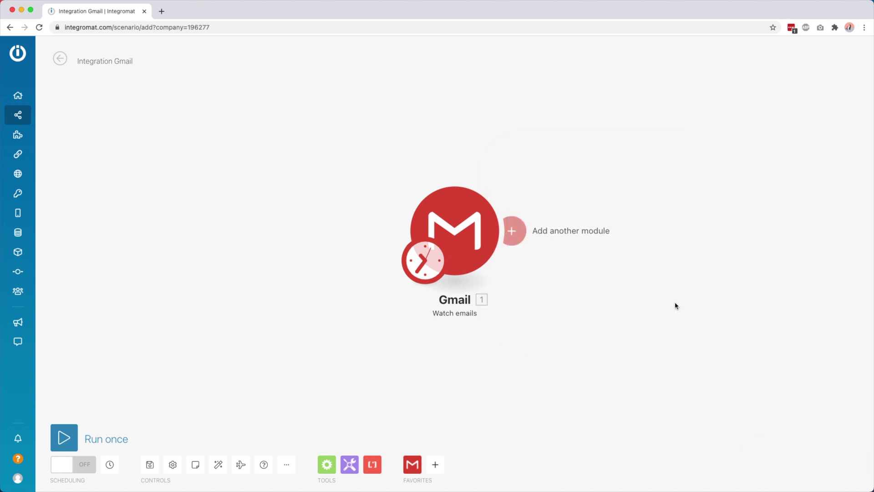
click(420, 260)
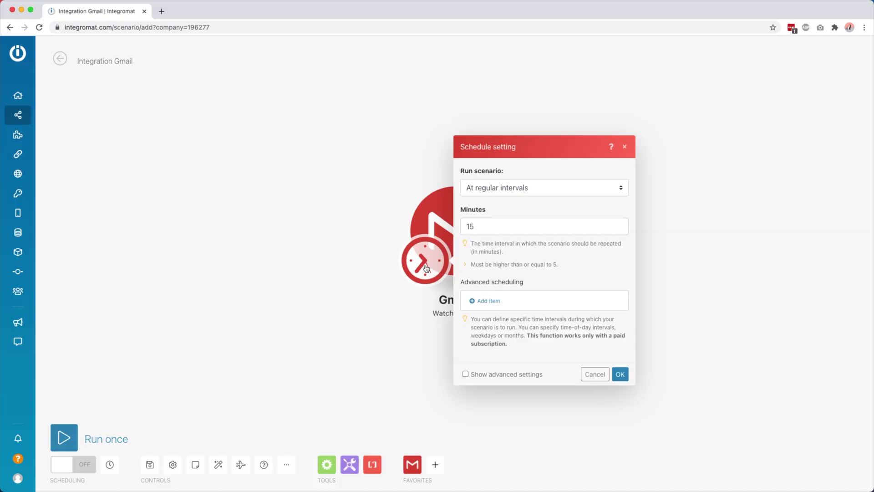
click(620, 374)
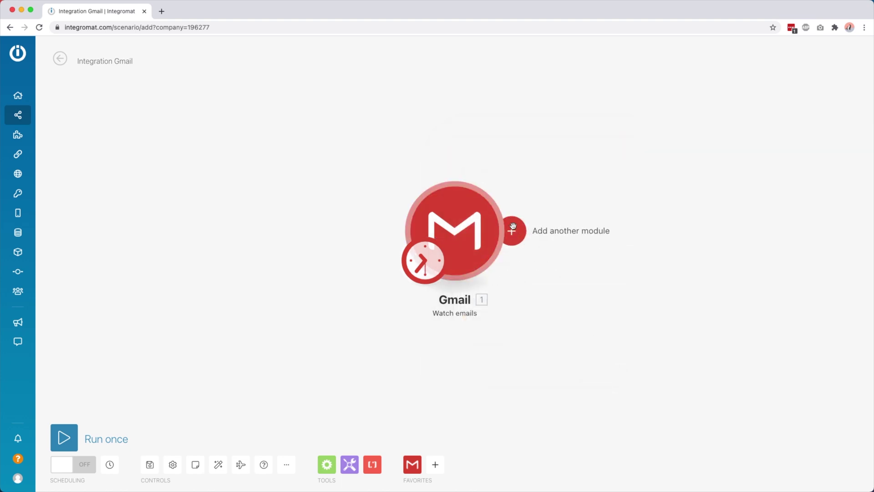
Attach a Gmail Send an email module after the trigger and begin adding a recipient
click(511, 232)
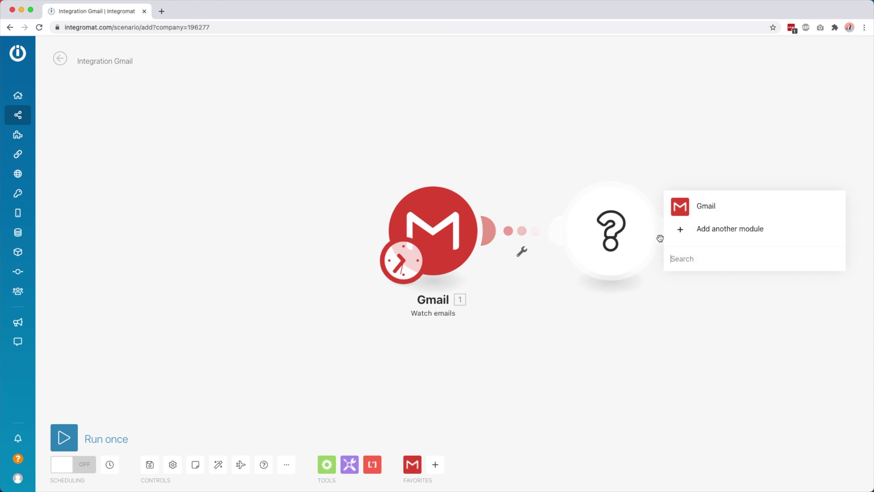
click(699, 212)
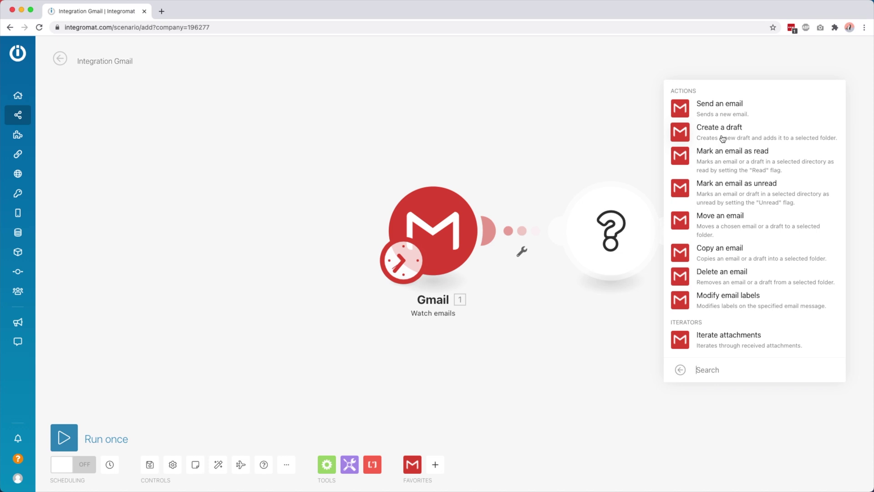
click(714, 110)
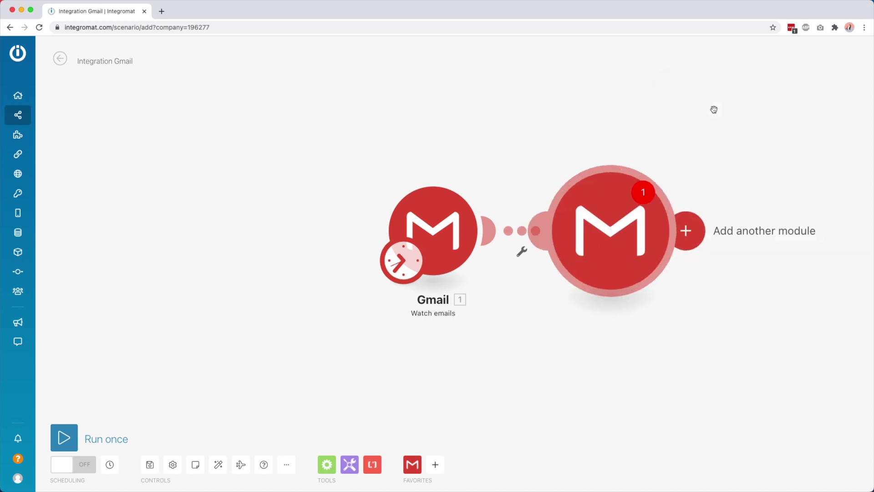
click(697, 193)
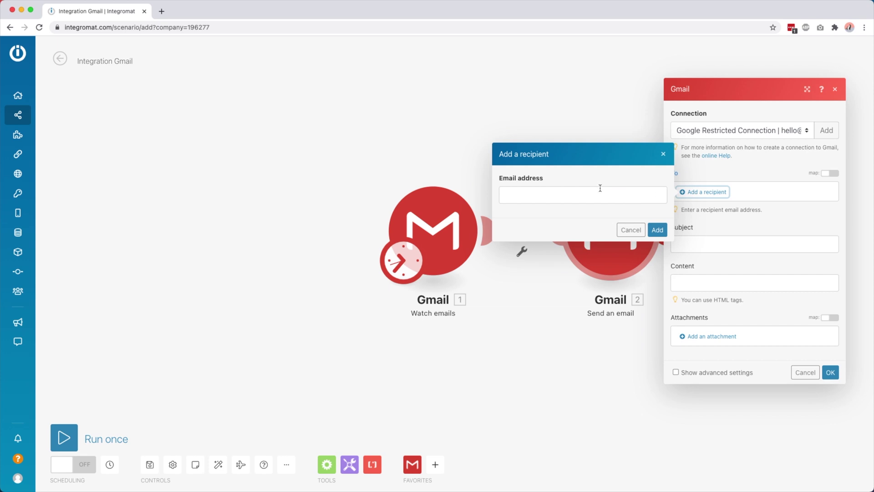
Map the trigger's Sender: Email address as the reply's recipient
click(551, 193)
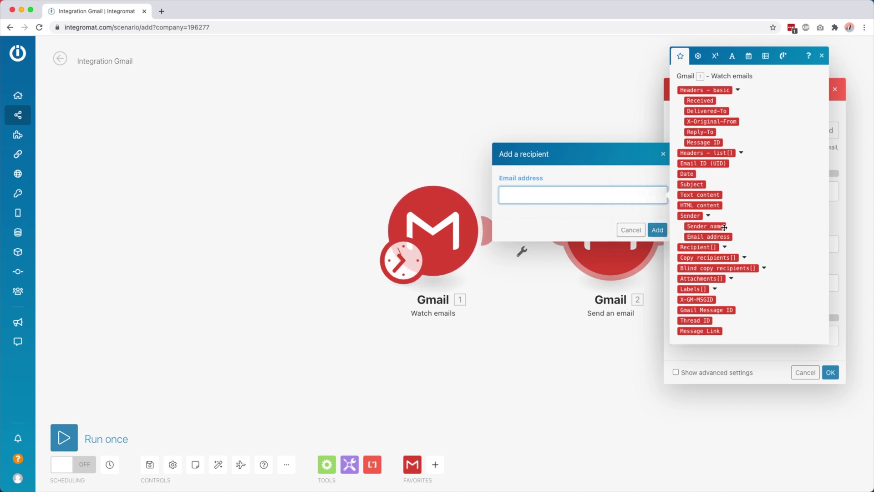
click(708, 236)
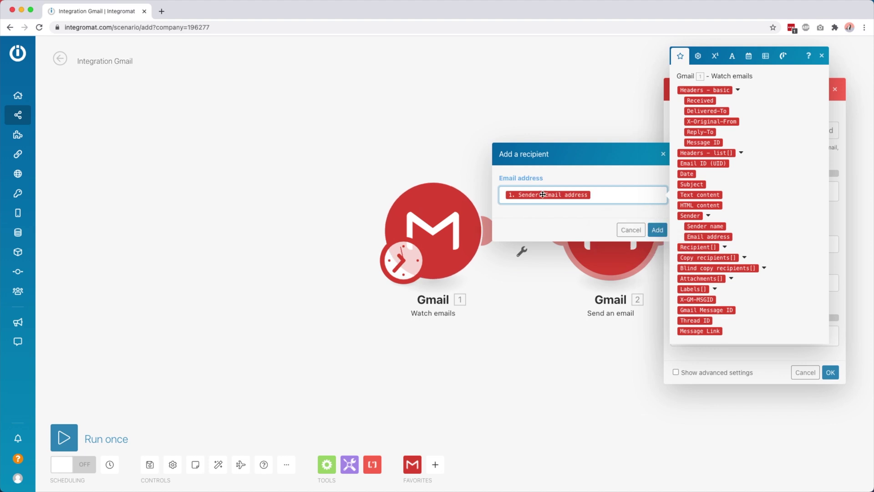
click(657, 230)
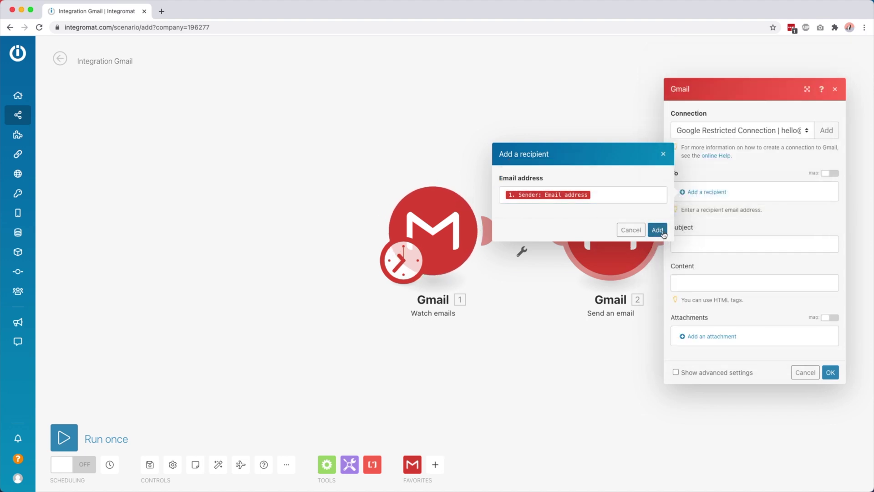
click(696, 252)
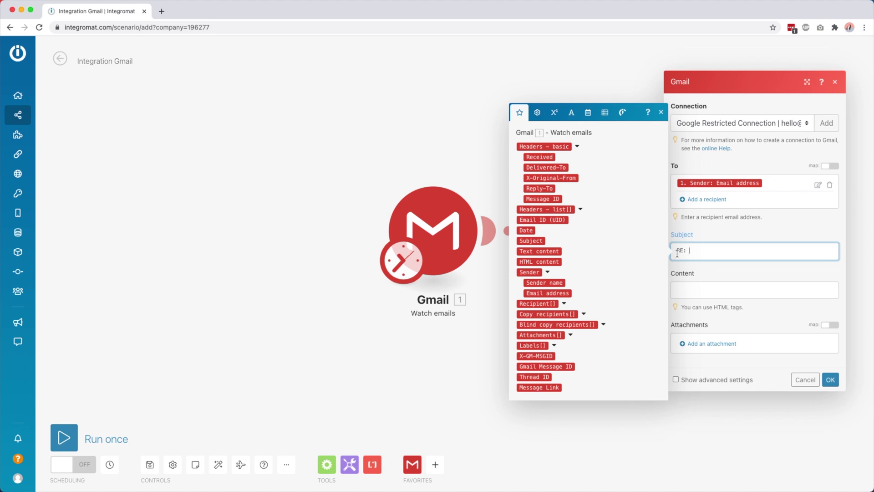
Set subject 'RE:' plus the original Subject and write a 'Heyhey!' reply promising an answer after the weekend
text(RE:)
click(528, 245)
click(695, 288)
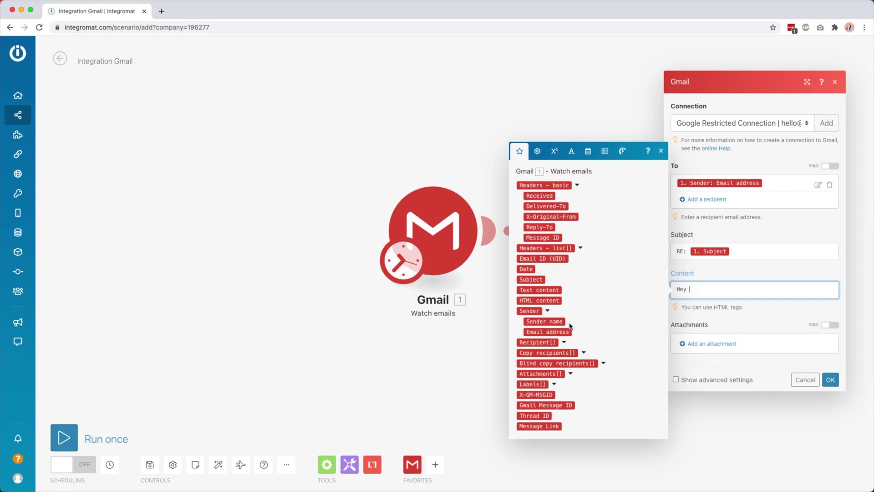
text(Heyhey!)
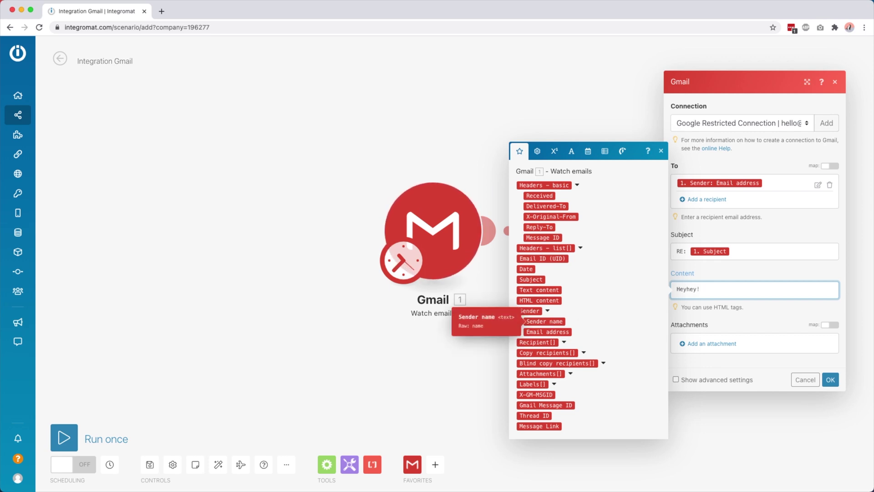
key(Return)
key(Return)
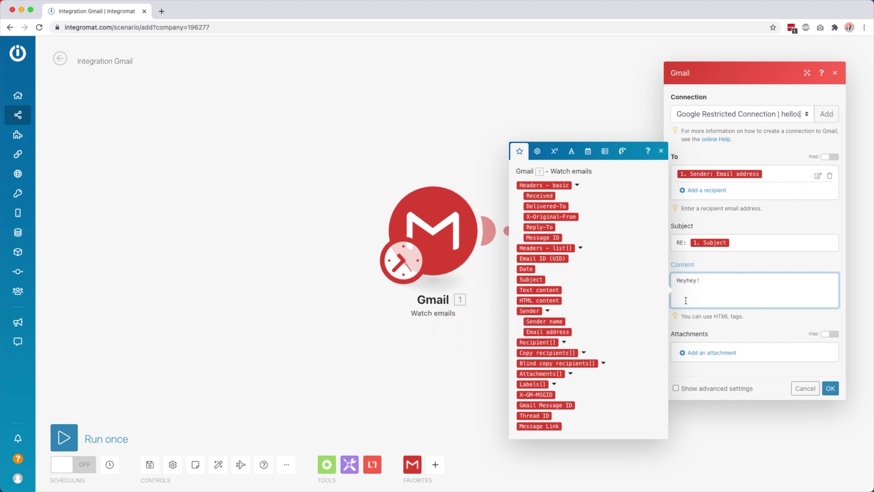
text(I receive)
text(ck to you a)
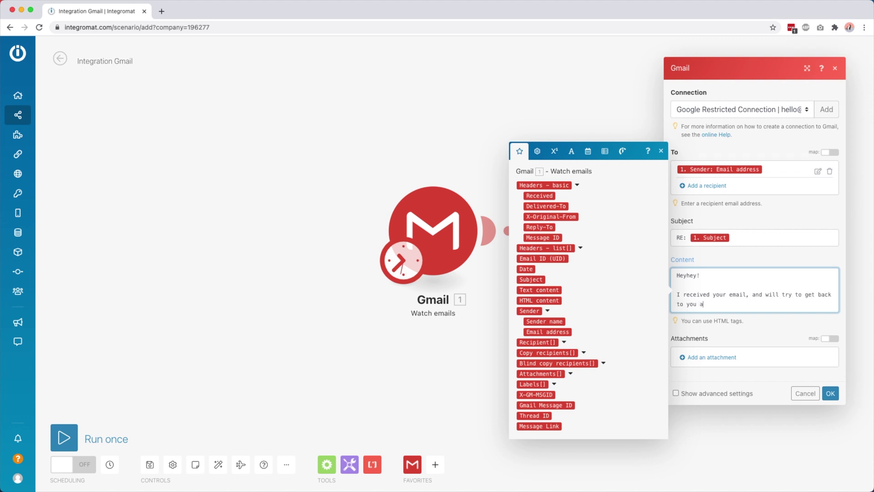
text(kend)
key(Return)
key(Return)
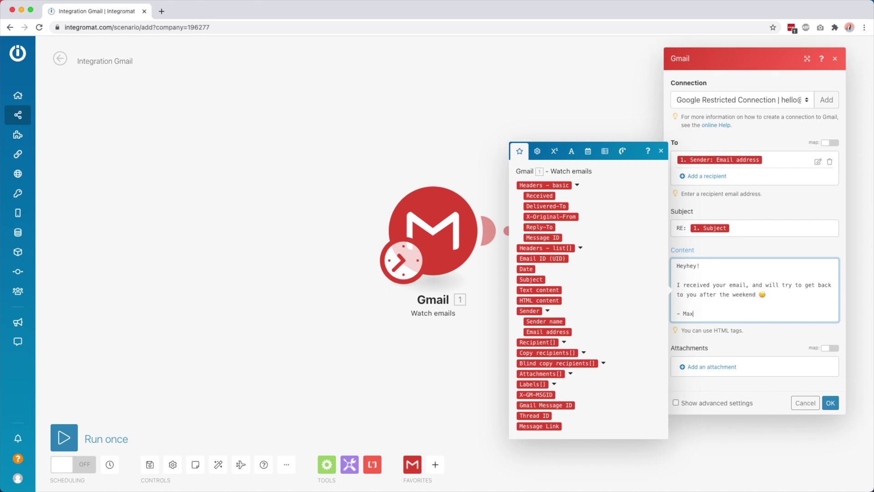
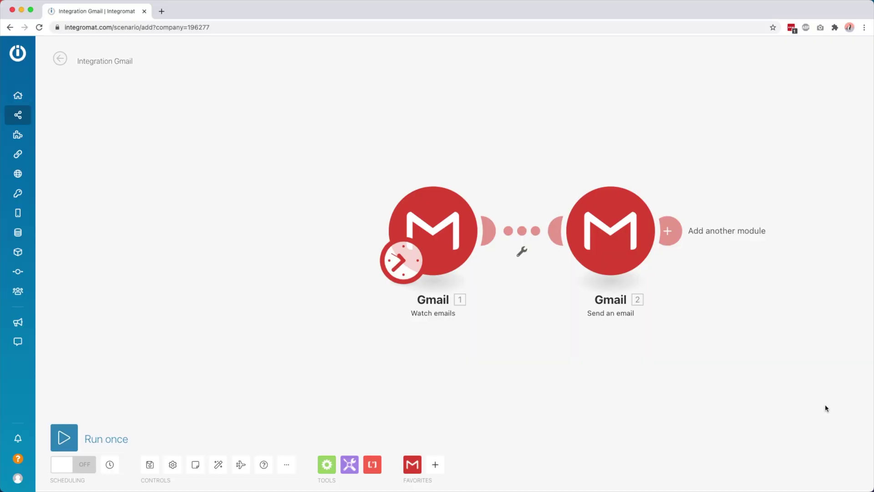
Move the Send an email module right and add a filter labelled 'It's weekend' on the link
drag(585, 225, 663, 227)
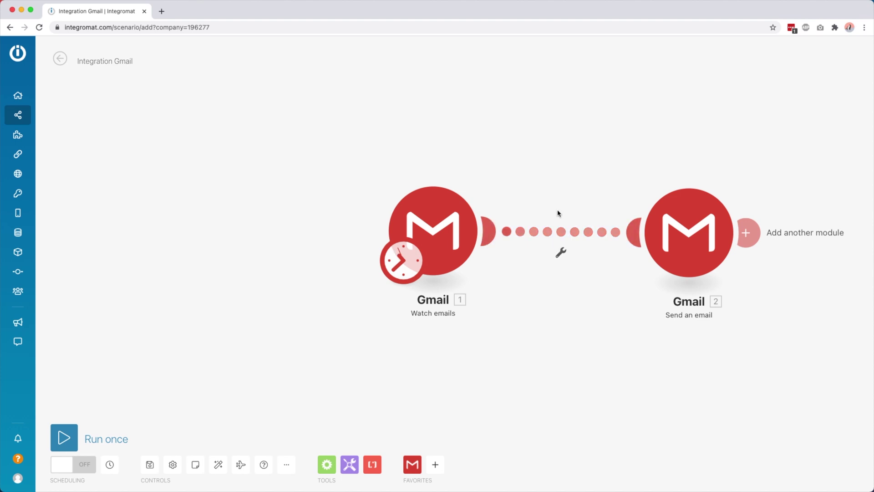
click(554, 231)
click(626, 189)
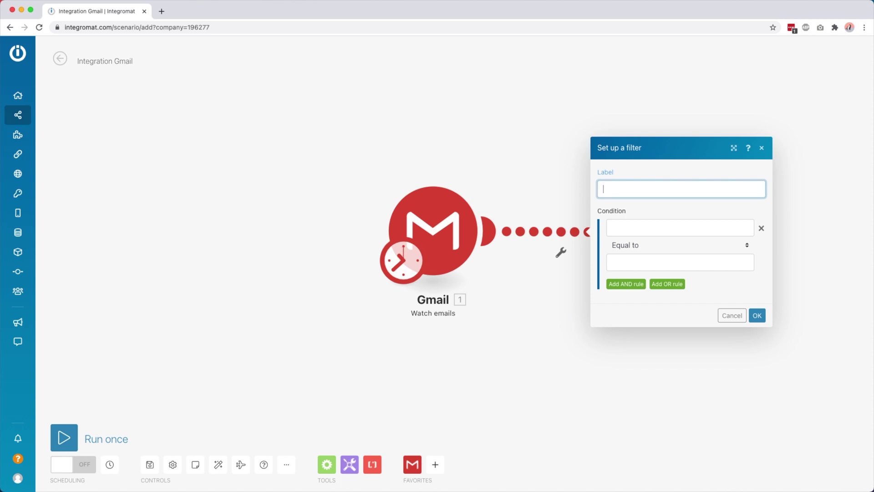
click(633, 224)
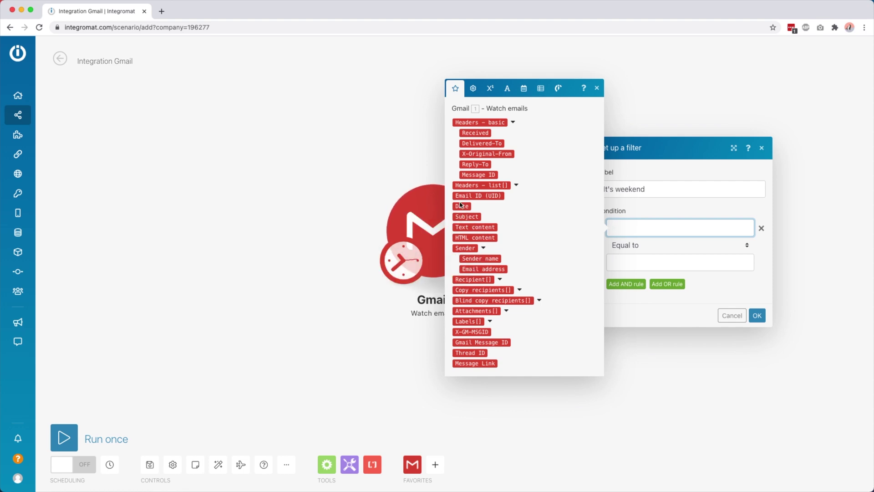
Insert the formatDate function from the Date and time functions into the first condition
click(474, 89)
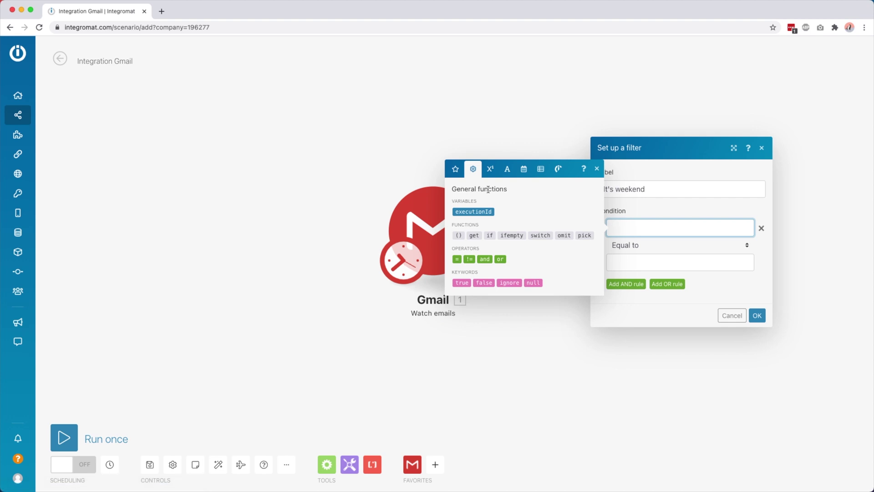
click(491, 172)
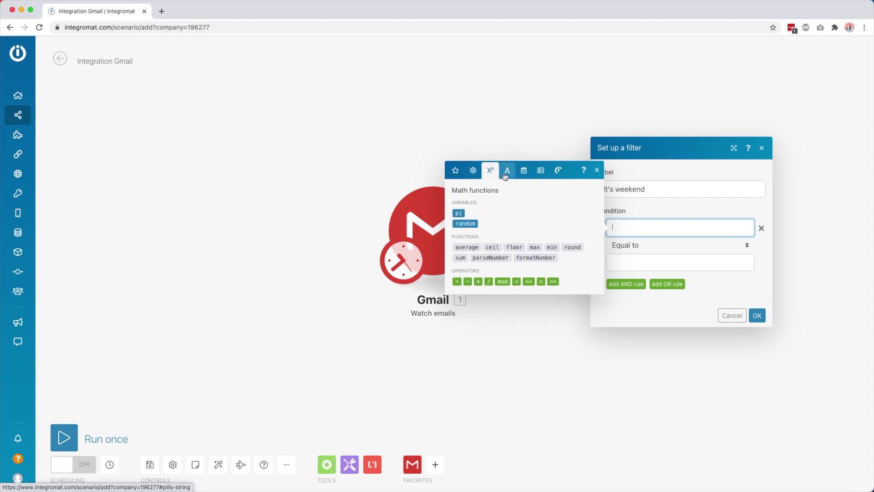
click(505, 175)
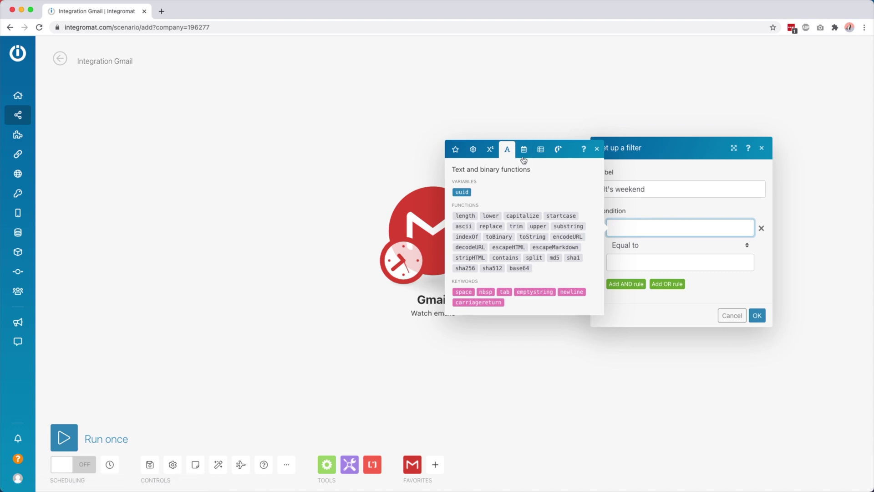
click(524, 157)
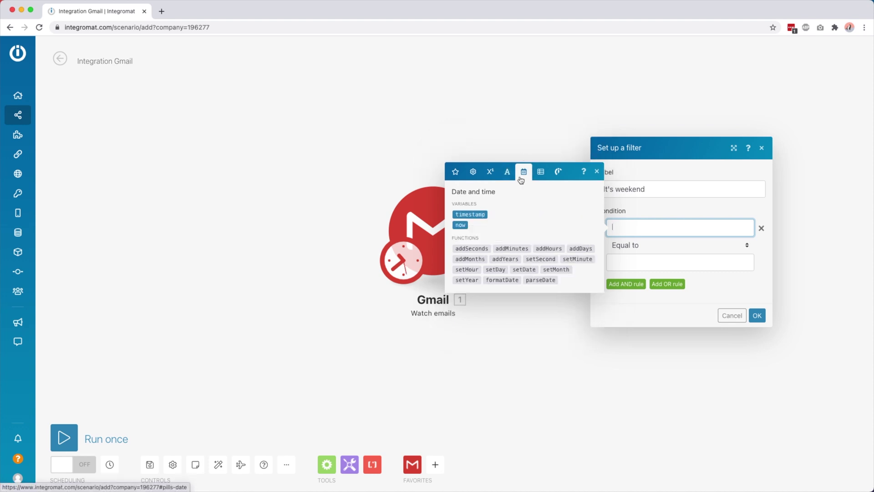
click(500, 280)
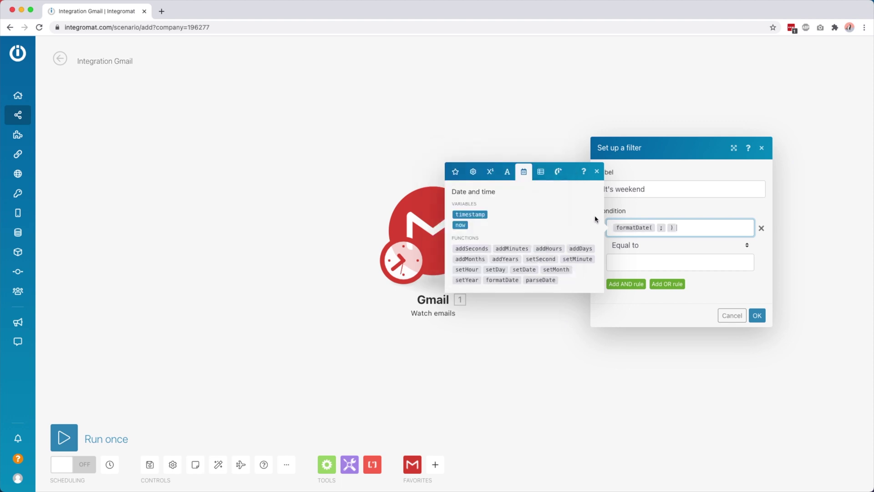
Make the first condition formatDate(now; dddd) equal to Saturday
click(460, 225)
text(dddd)
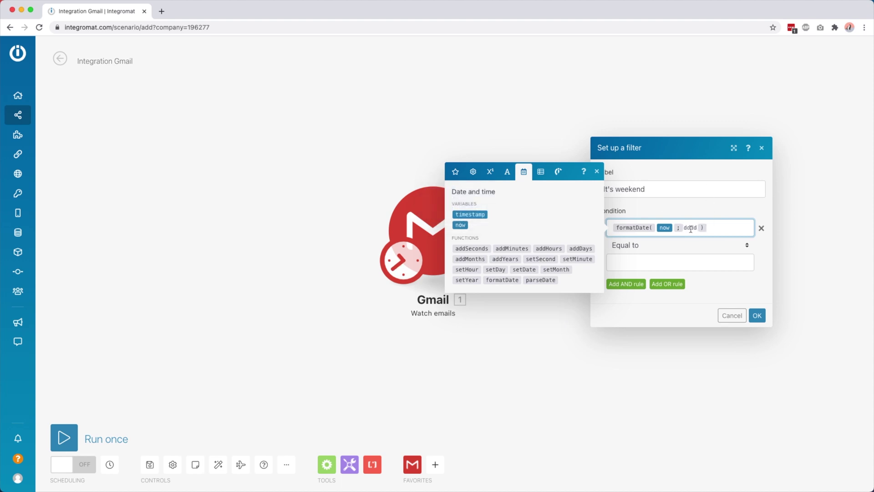
click(638, 263)
text(Saturday)
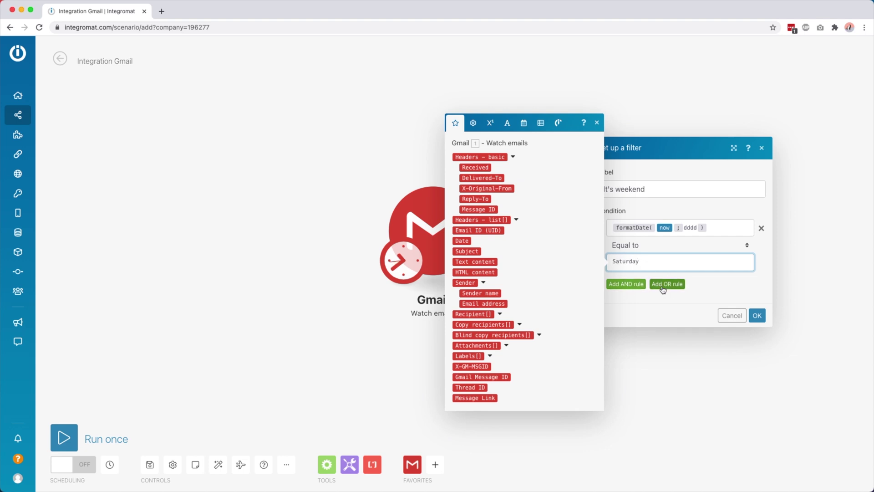
Add an OR rule with the same date expression equal to Sunday and confirm the filter
click(667, 283)
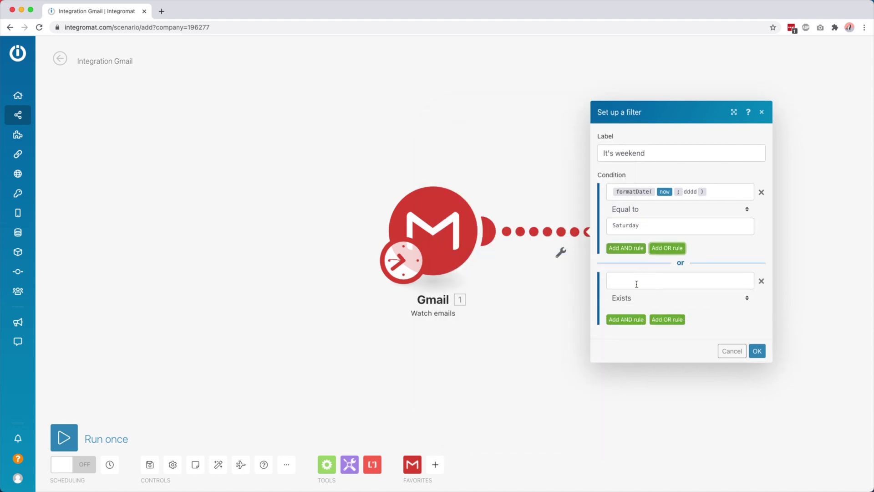
click(706, 193)
key(ctrl+a)
key(ctrl+c)
click(675, 280)
key(ctrl+v)
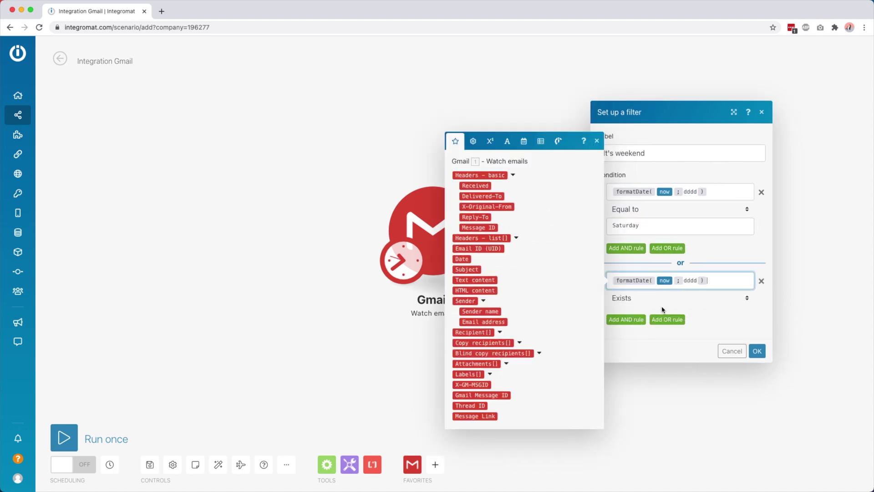
click(663, 298)
click(659, 336)
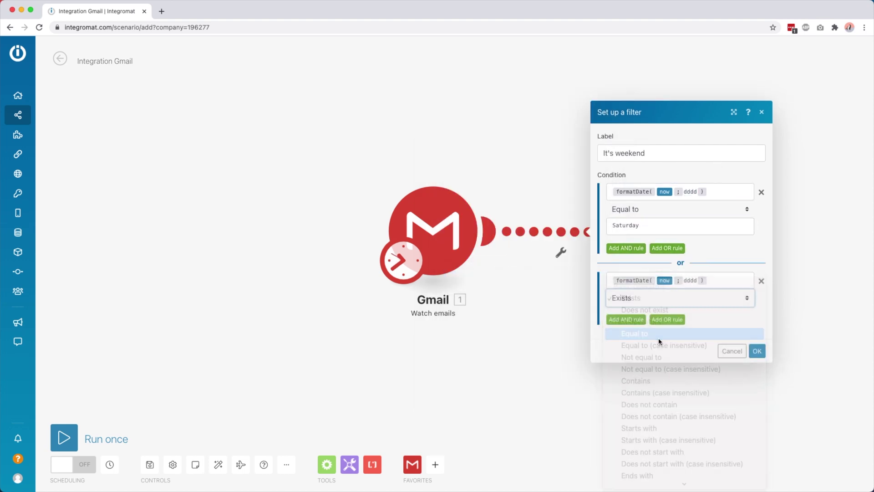
click(632, 308)
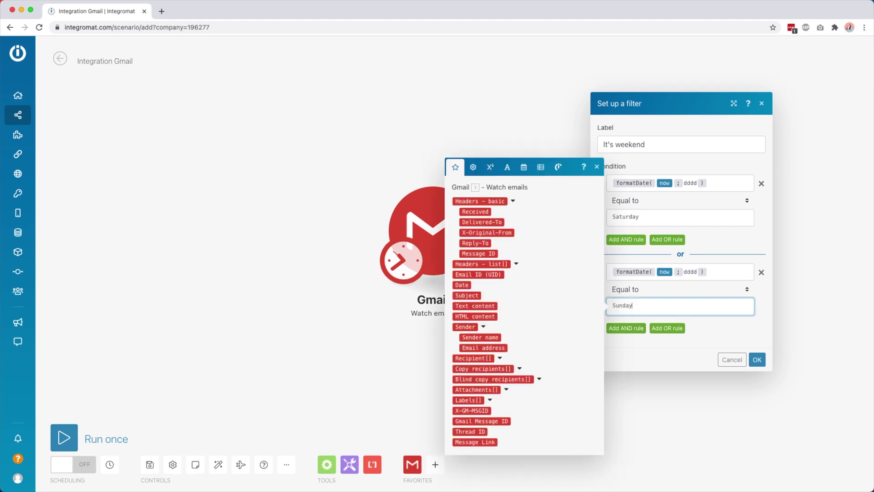
click(757, 360)
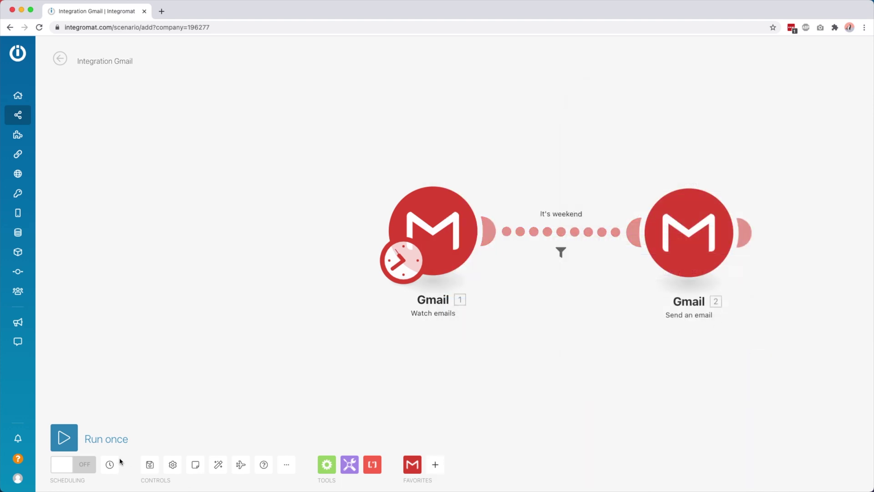
Save the scenario, then reopen the filter to check its Saturday and Sunday values
click(149, 466)
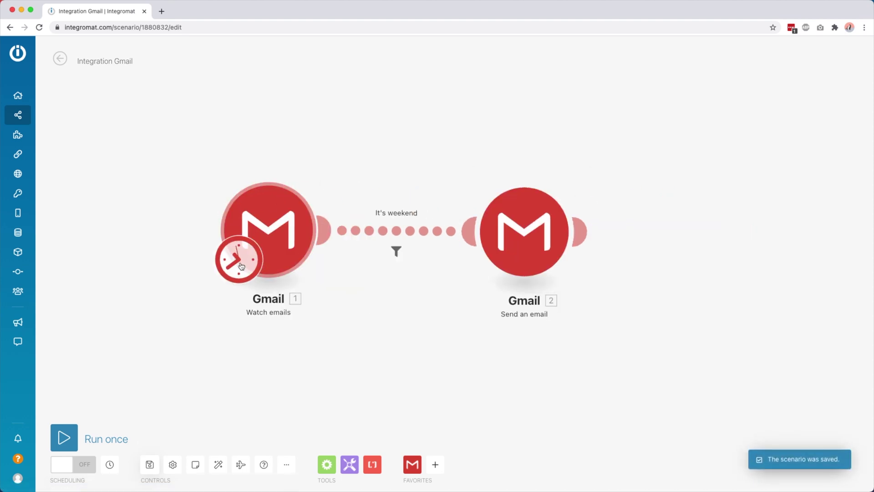
click(398, 227)
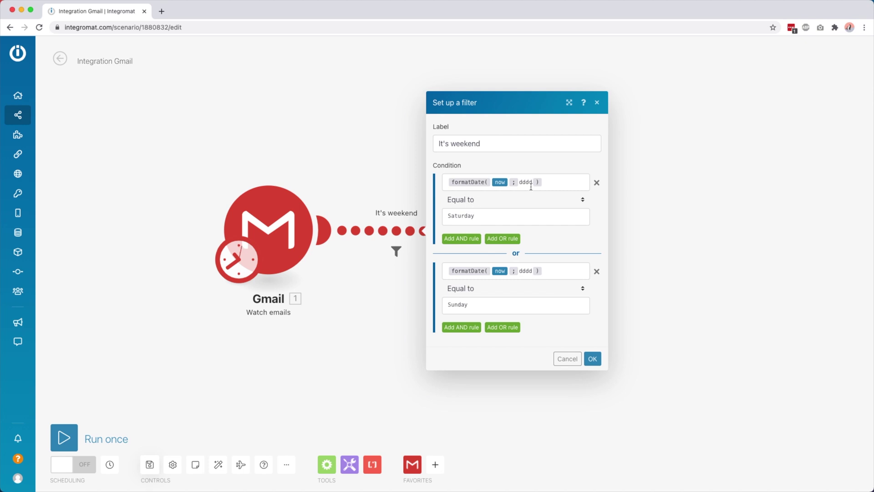
click(462, 217)
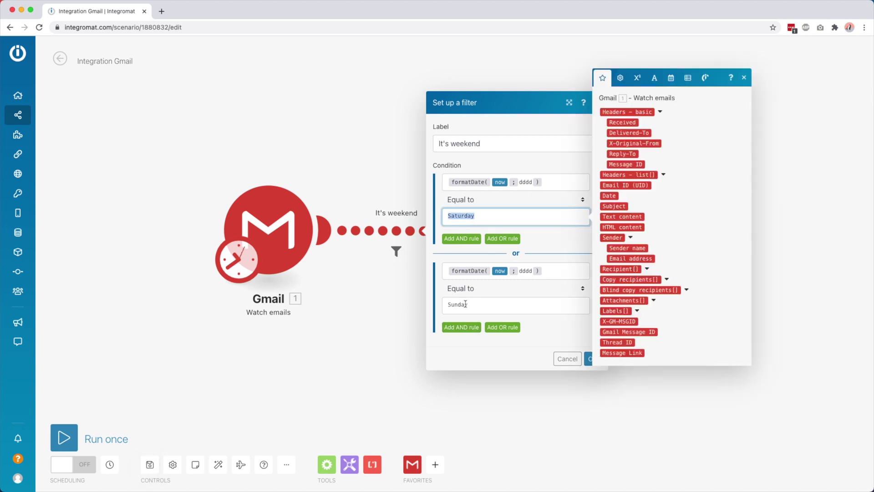
click(478, 303)
click(357, 335)
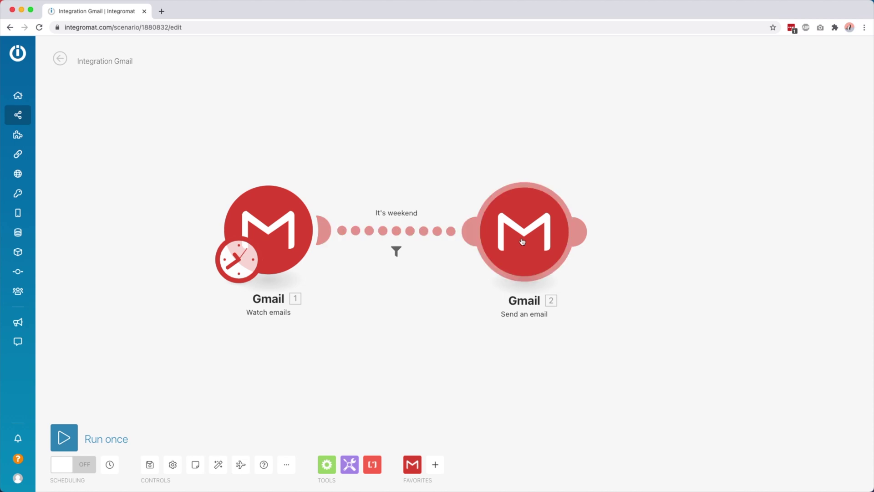
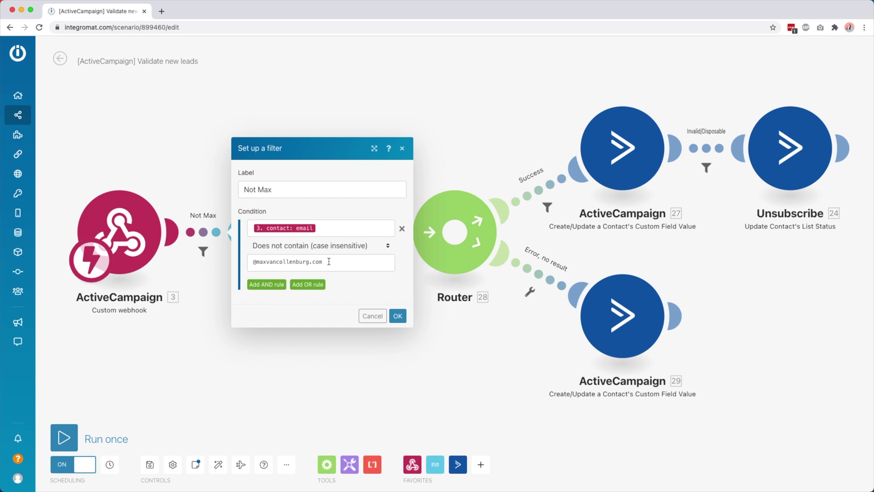
Close the Not Max filter and review the NeverBounce email verification module's settings
click(287, 374)
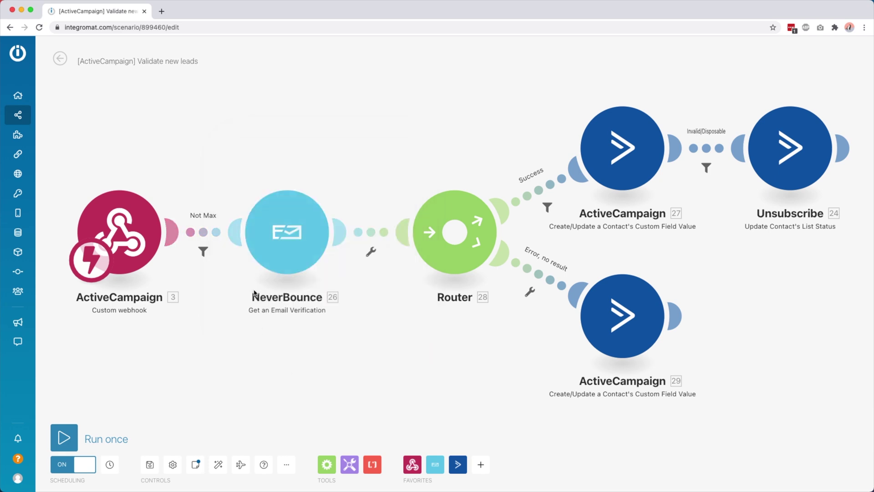
click(280, 222)
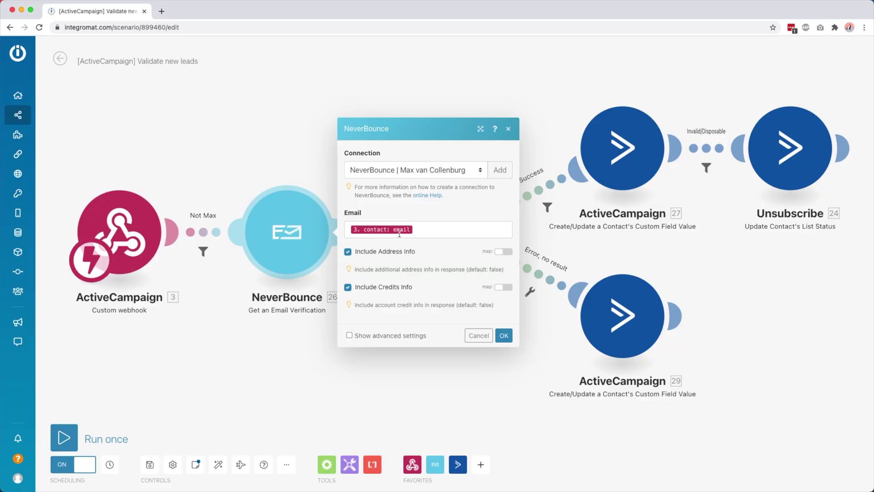
click(286, 337)
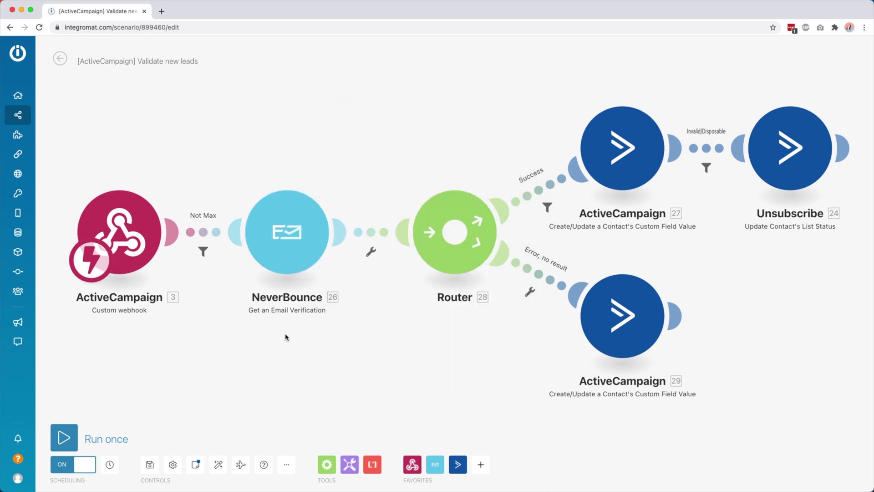
Run only the NeverBounce module on a sample email address
right_click(286, 229)
click(318, 249)
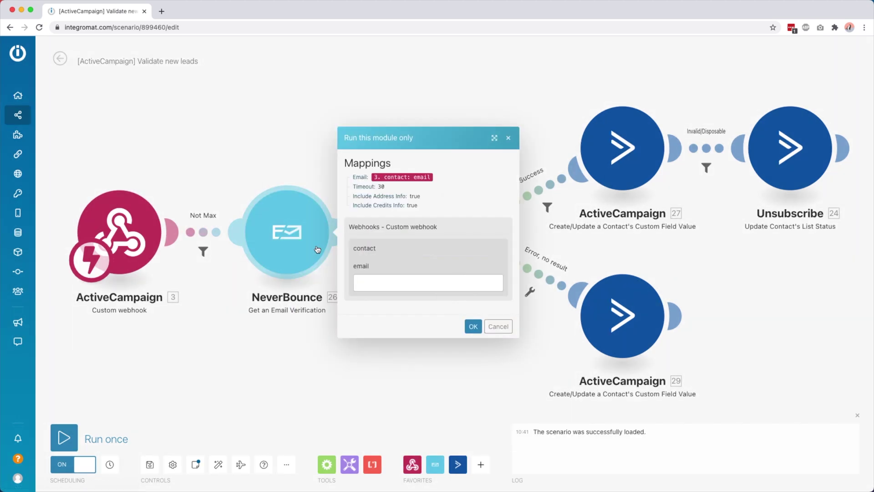
click(392, 279)
click(473, 326)
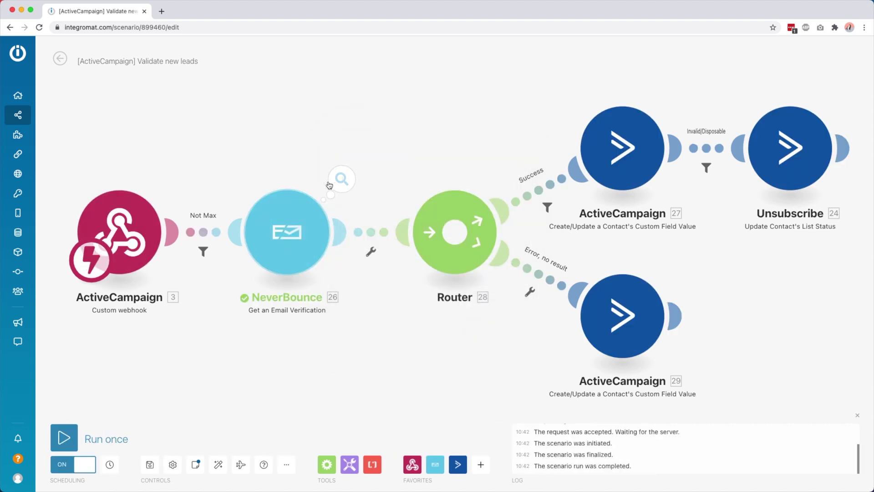
Inspect the run output: a valid result with four flags, including free_email_host
click(341, 178)
drag(407, 204, 424, 205)
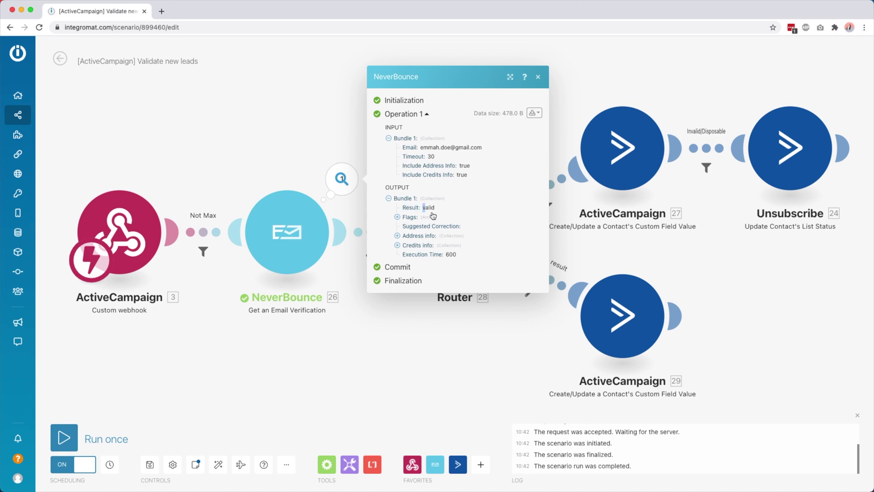
click(412, 218)
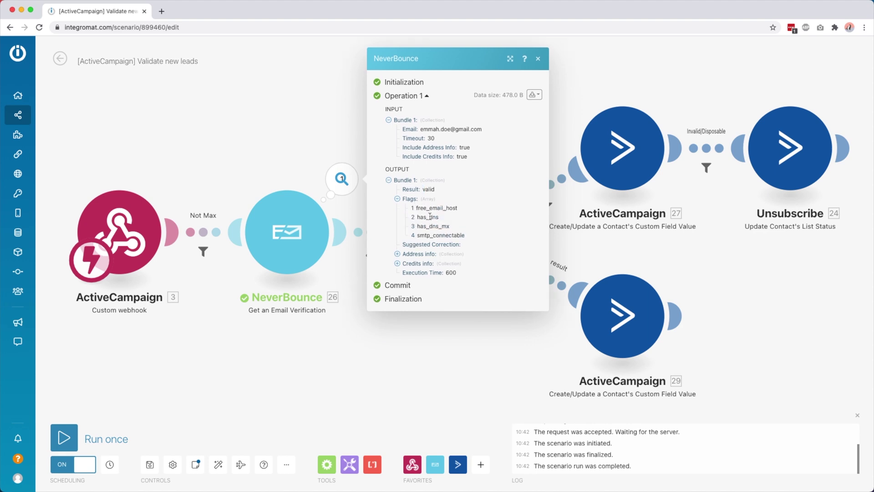
double_click(422, 208)
click(401, 369)
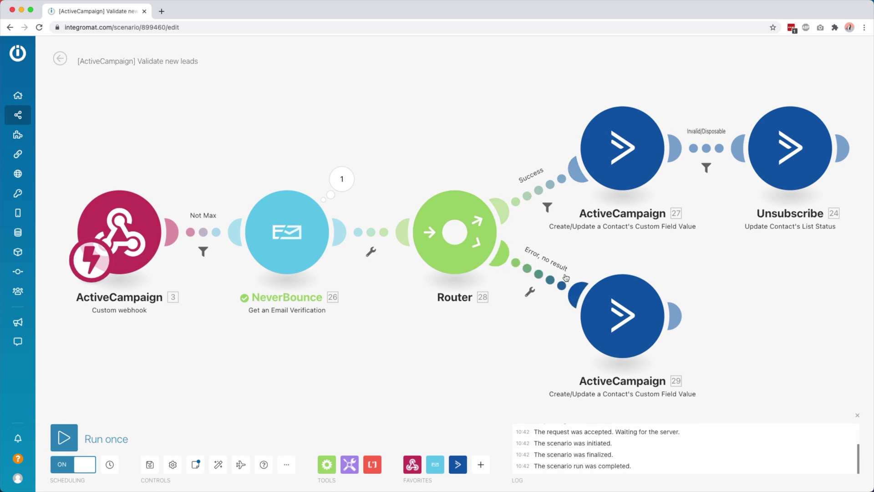
click(537, 256)
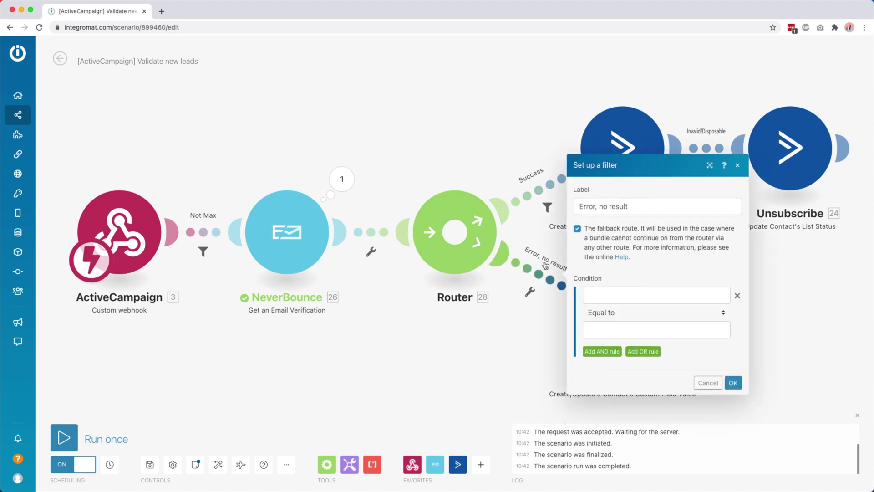
click(457, 391)
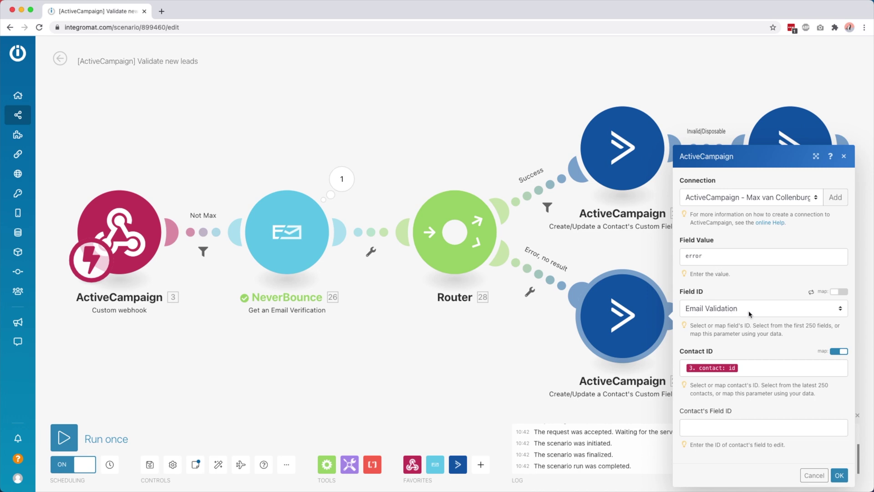
double_click(696, 255)
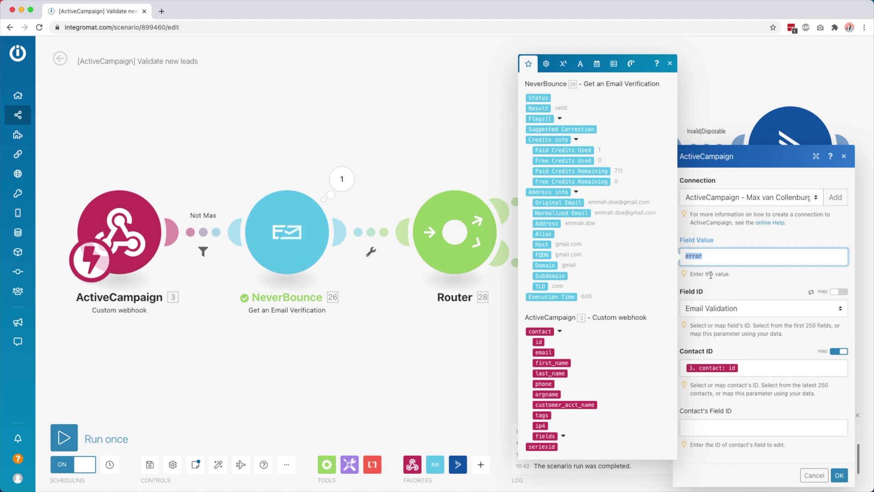
click(711, 275)
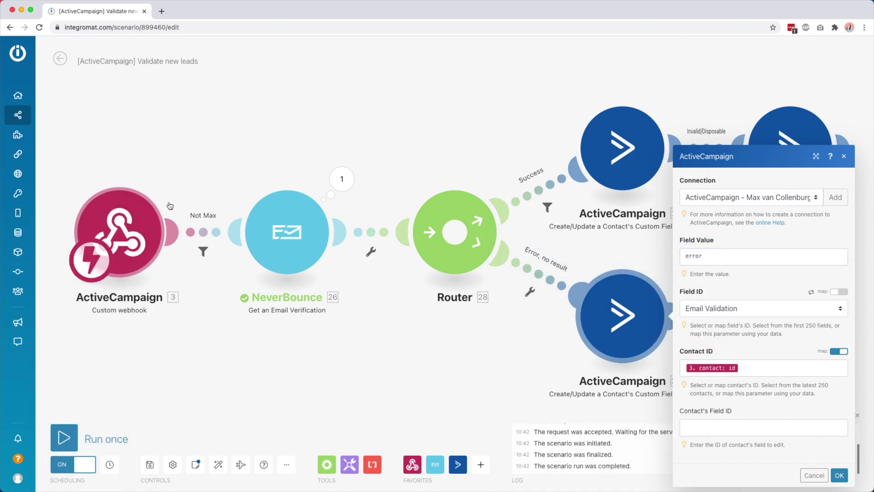
key(Escape)
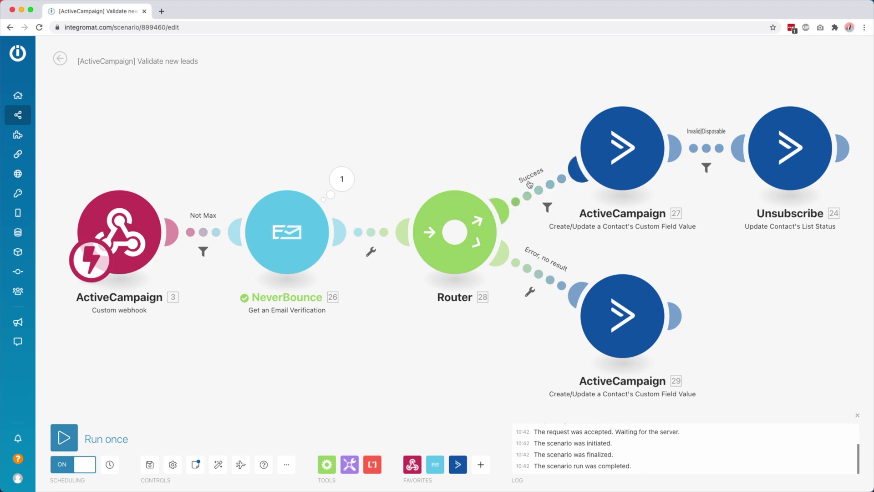
Review the Success filter's valid, invalid, catchall, disposable and unknown conditions, then open ActiveCampaign module 27
click(529, 184)
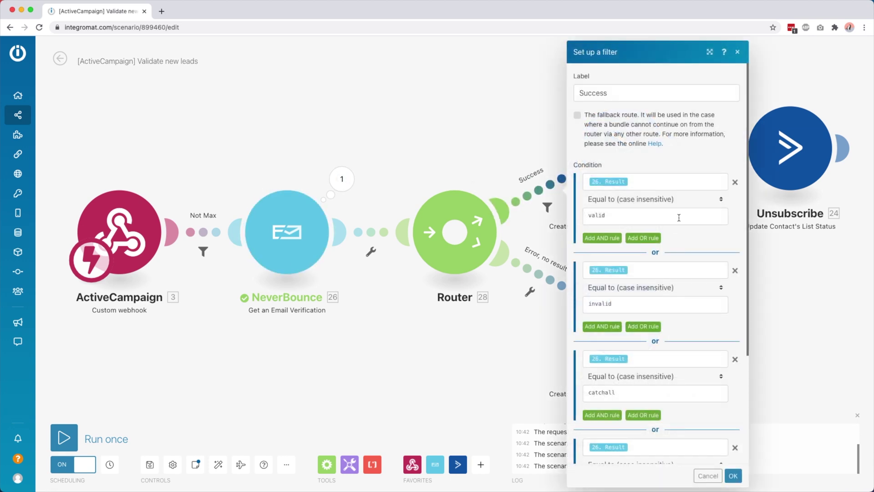
double_click(630, 216)
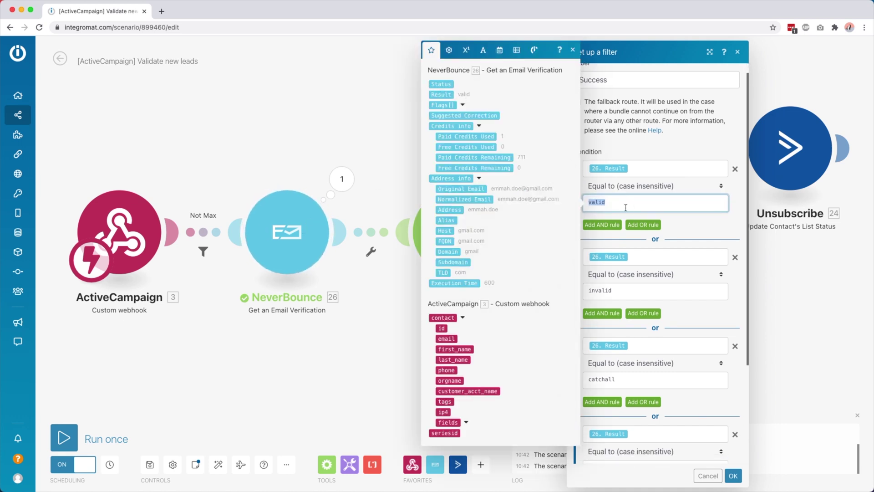
scroll(611, 310, down, 3)
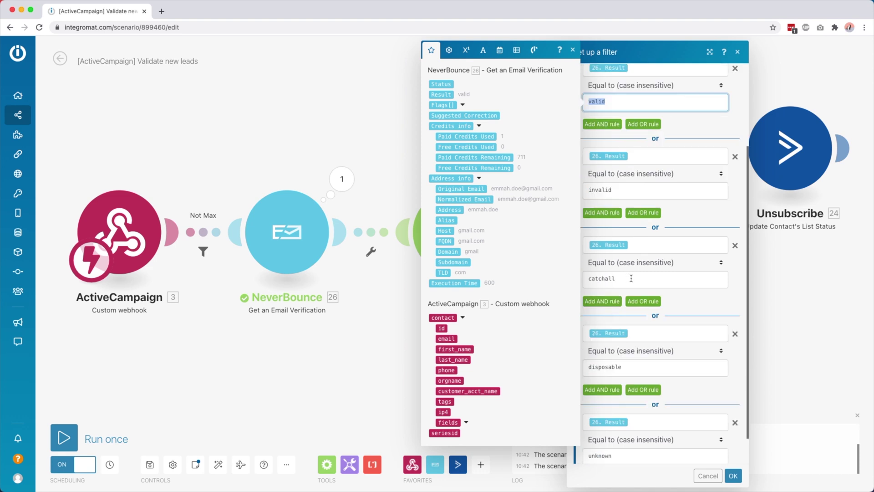
scroll(611, 380, down, 1)
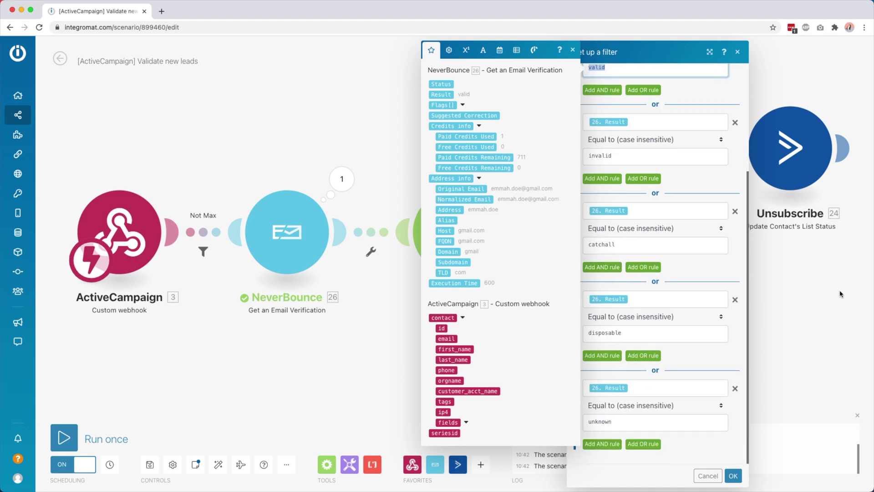
click(841, 295)
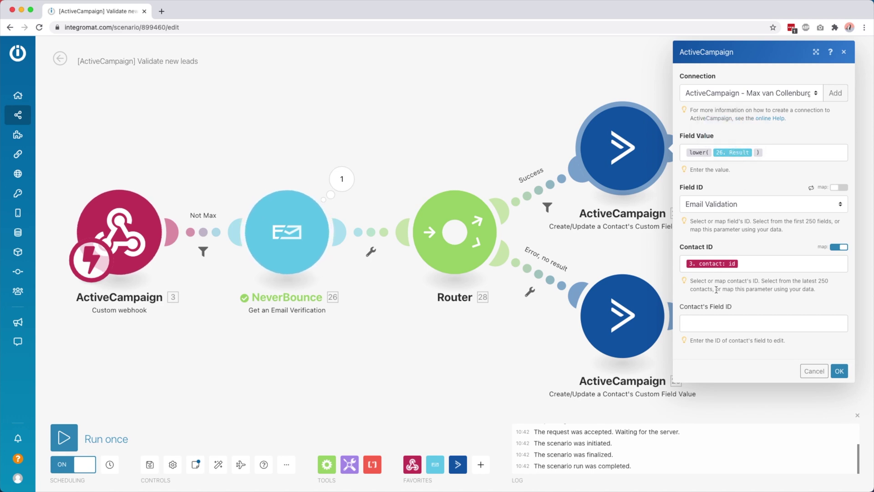
Check the Invalid/Disposable filter and Unsubscribe module 24 settings, then recentre the canvas on the routes
click(642, 254)
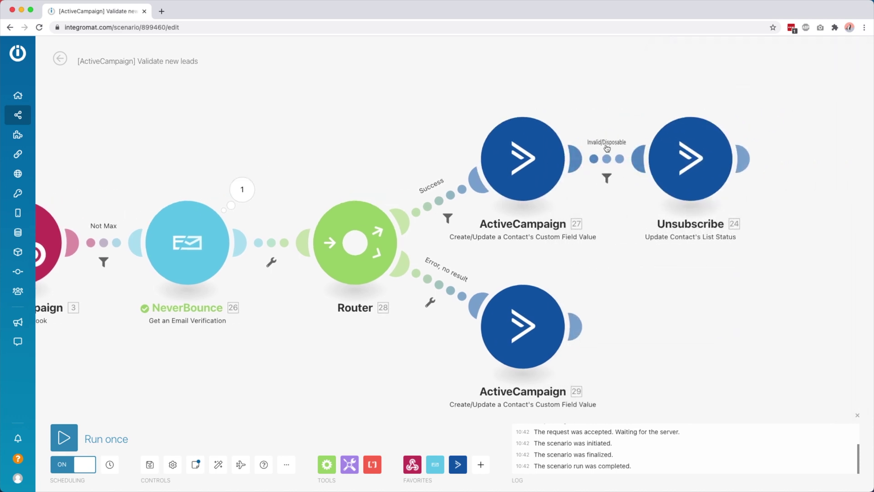
click(607, 148)
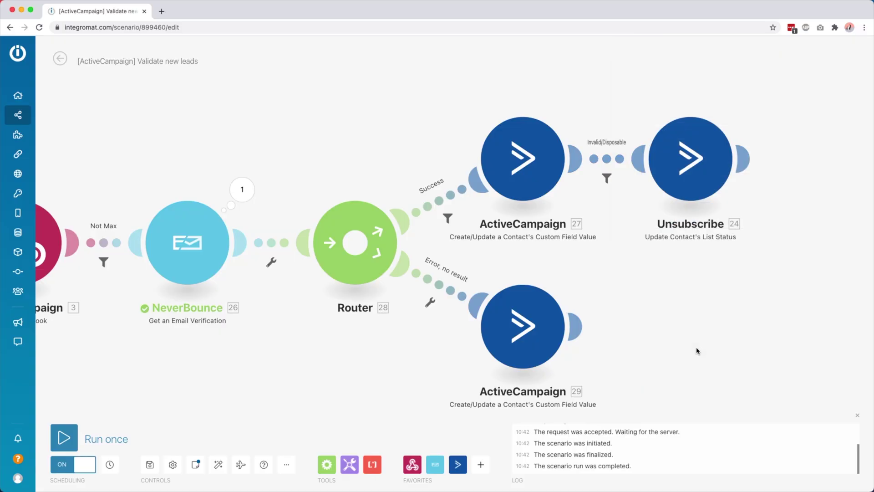
click(682, 167)
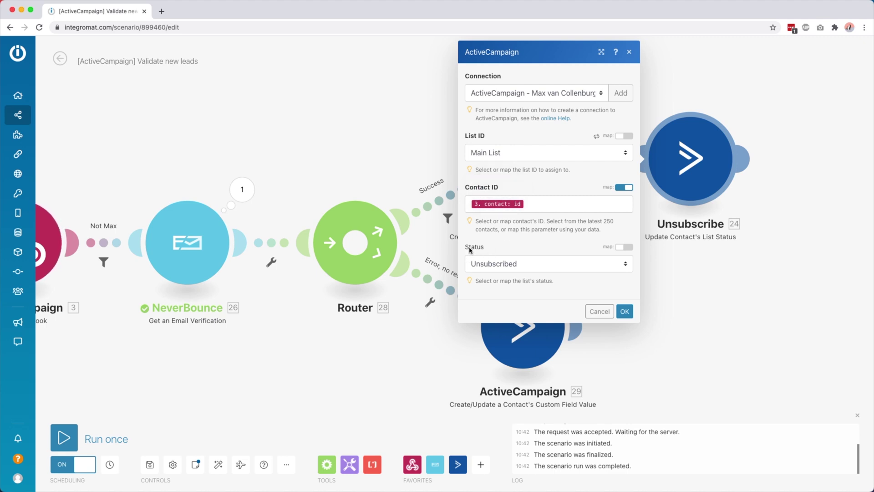
click(726, 309)
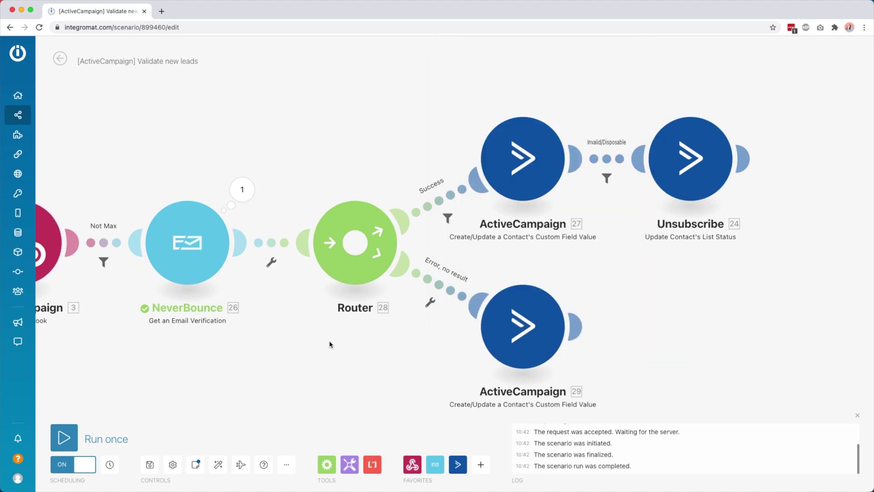
drag(328, 344, 449, 347)
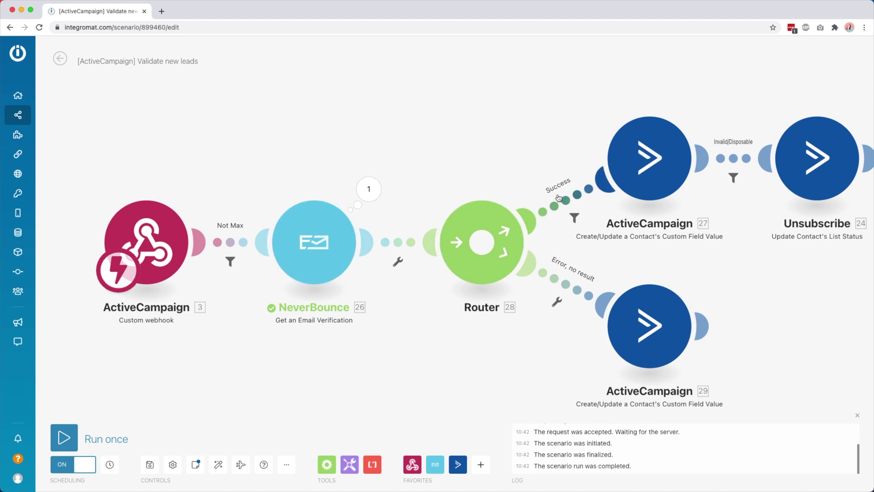
drag(566, 65, 429, 91)
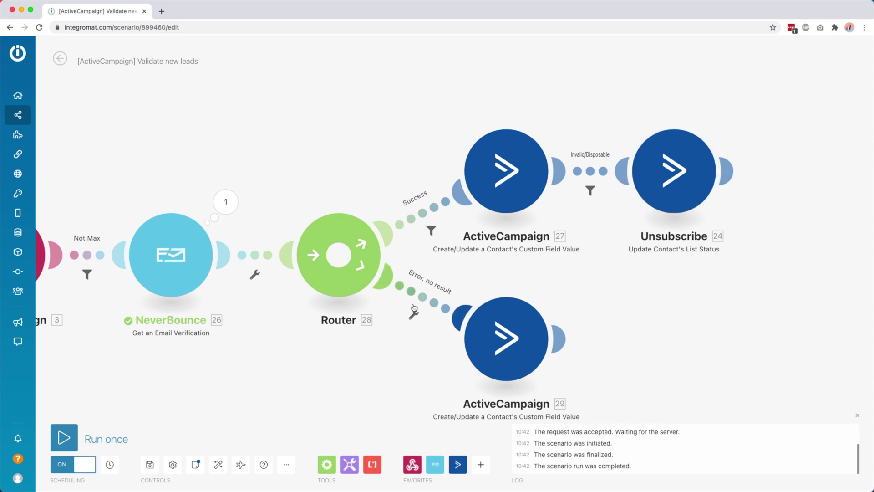
click(430, 302)
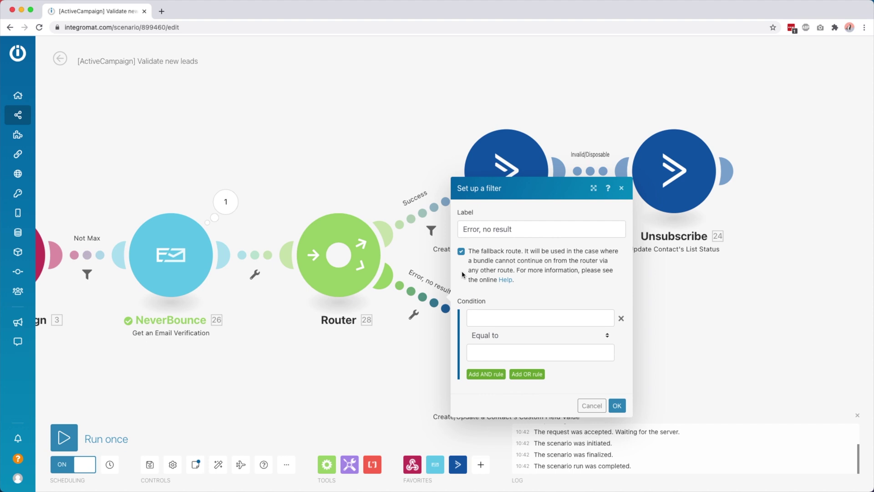
click(369, 355)
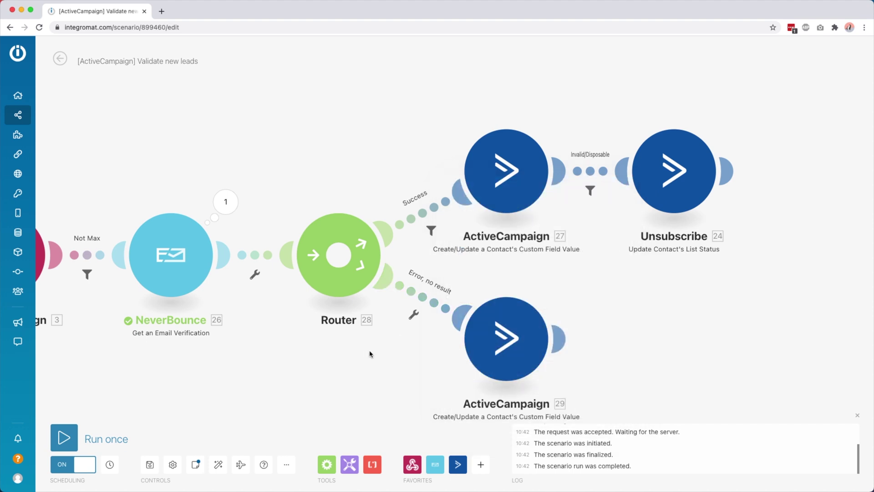
click(507, 349)
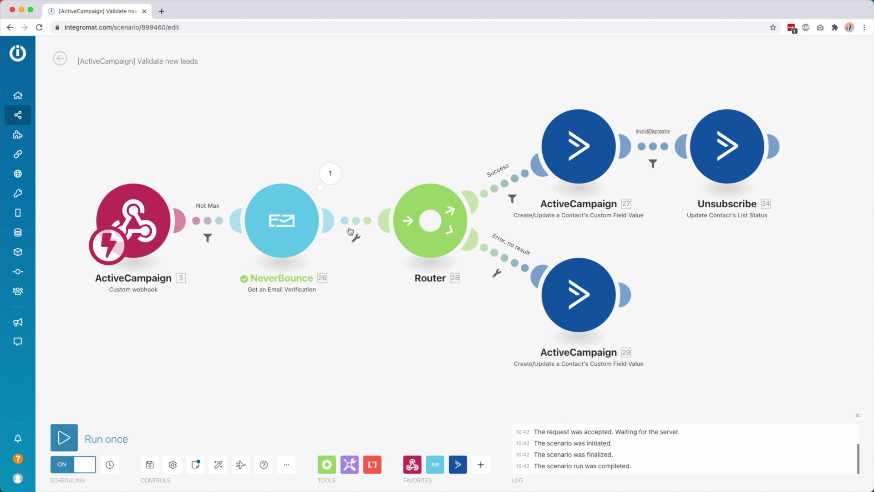
mouse_move(23, 116)
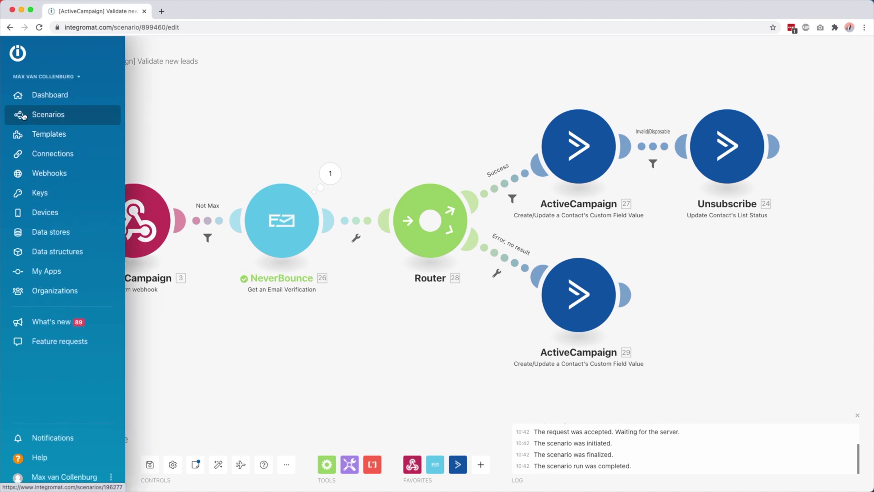
Confirm leaving Validate new leads and open [ActiveCampaign] Reply parser from the scenarios list
click(23, 116)
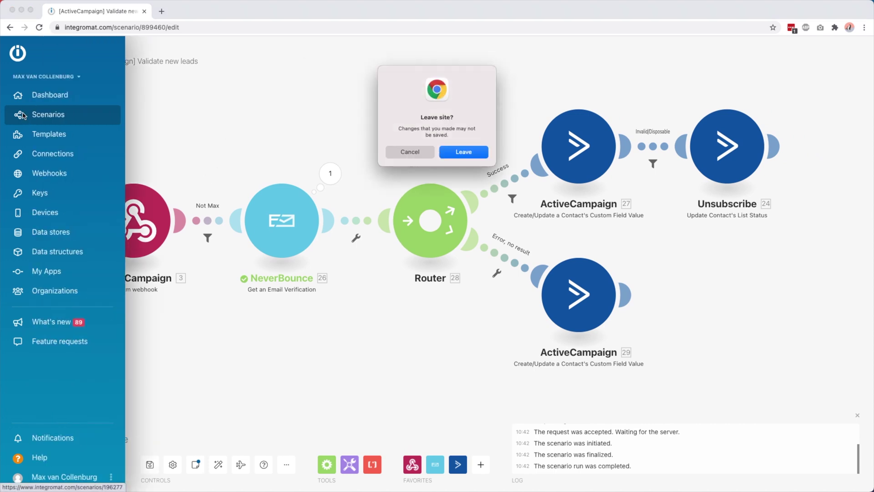
click(476, 154)
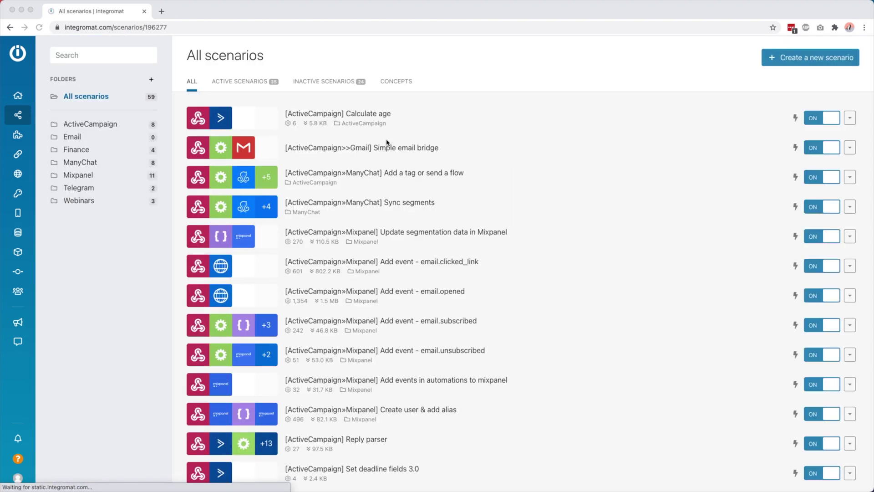
scroll(445, 279, down, 2)
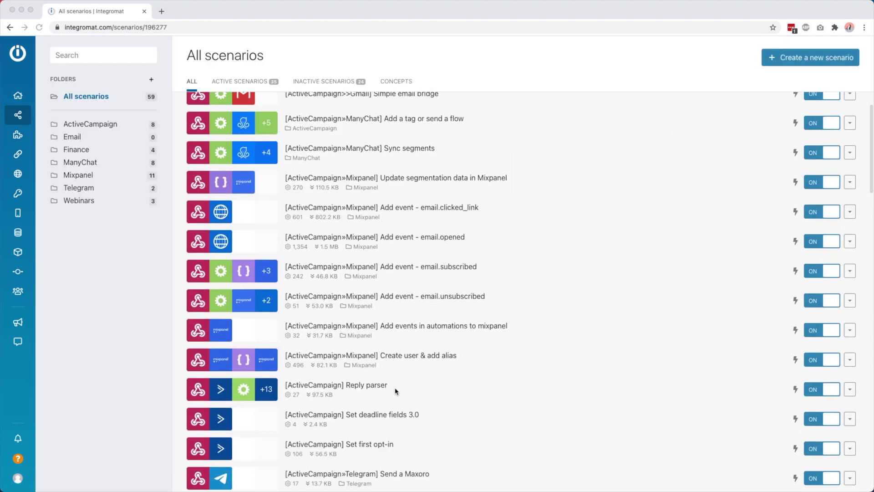
click(356, 393)
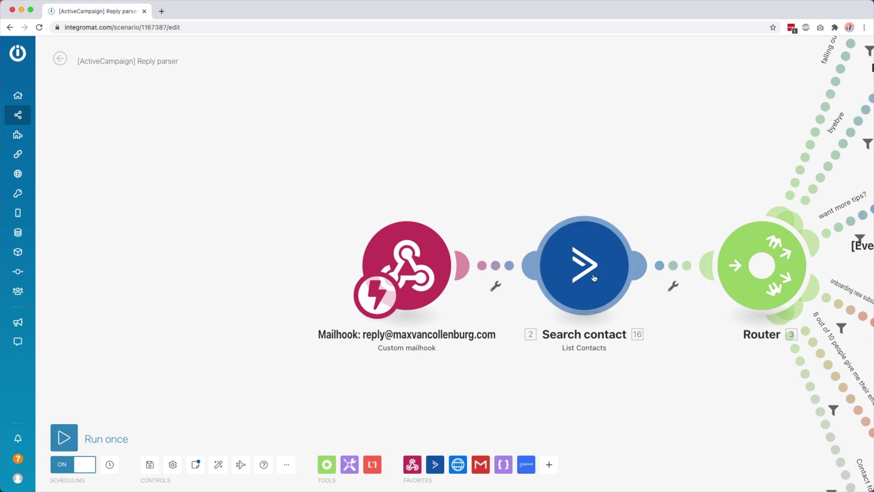
scroll(441, 146, down, 5)
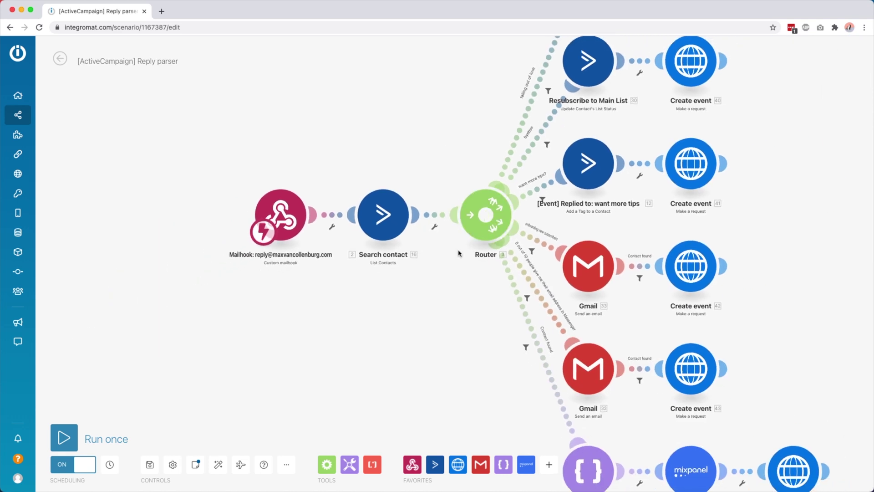
drag(486, 139, 381, 259)
scroll(400, 194, up, 2)
scroll(381, 266, up, 2)
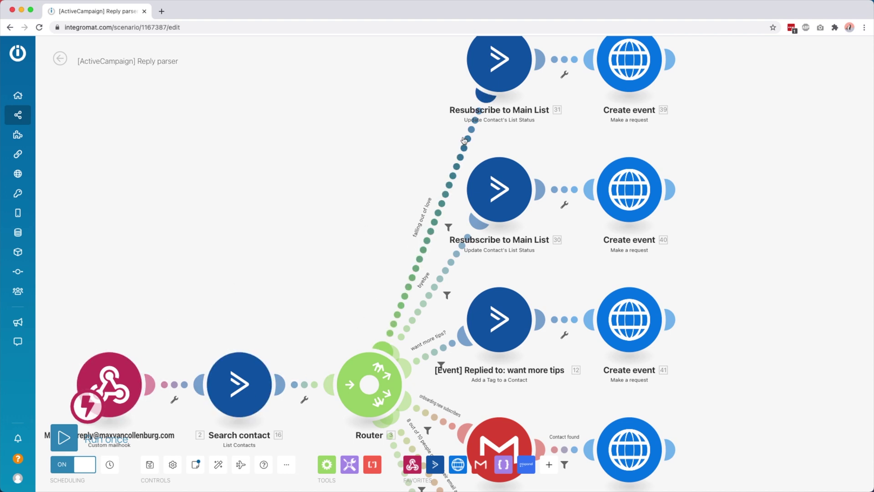
drag(420, 141, 328, 215)
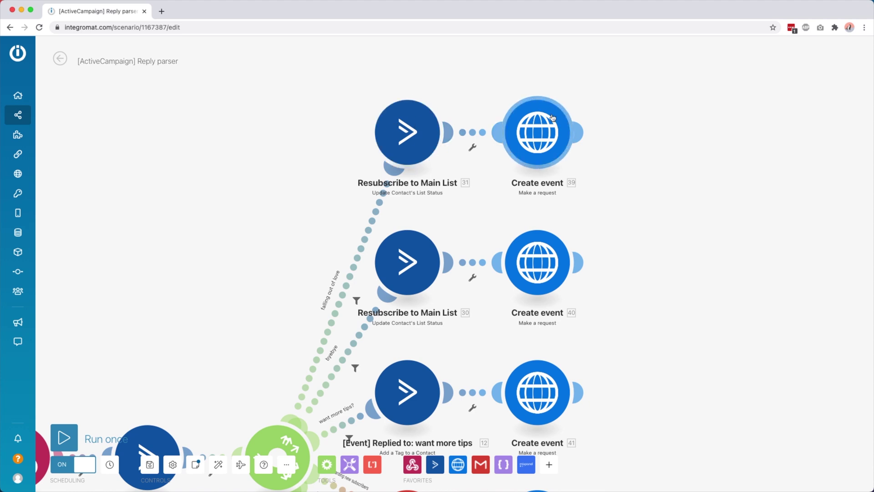
drag(303, 254, 293, 89)
drag(332, 333, 396, 220)
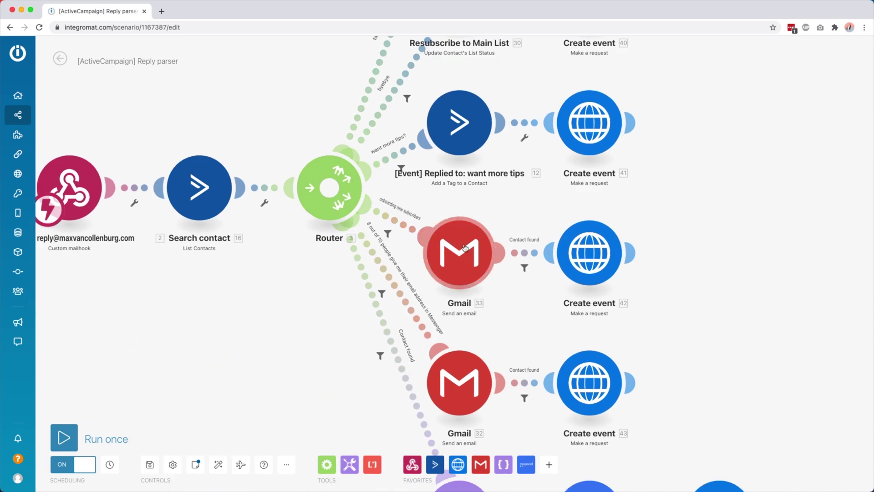
scroll(459, 229, up, 3)
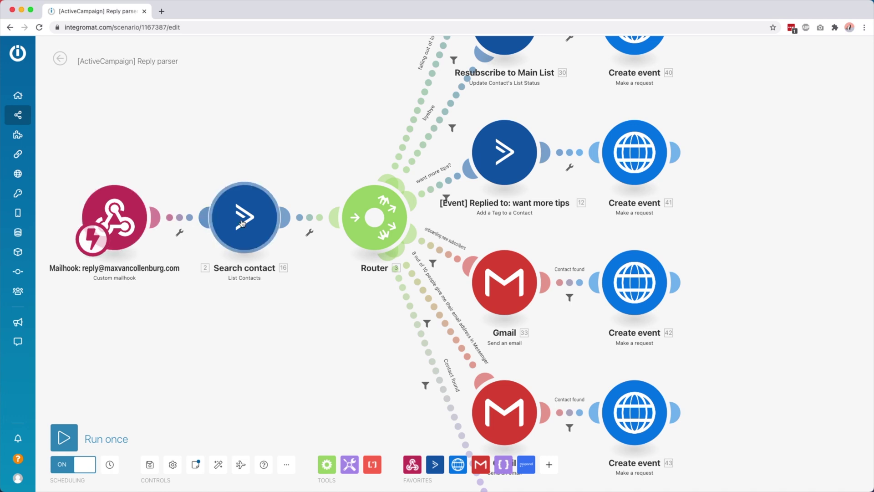
click(441, 246)
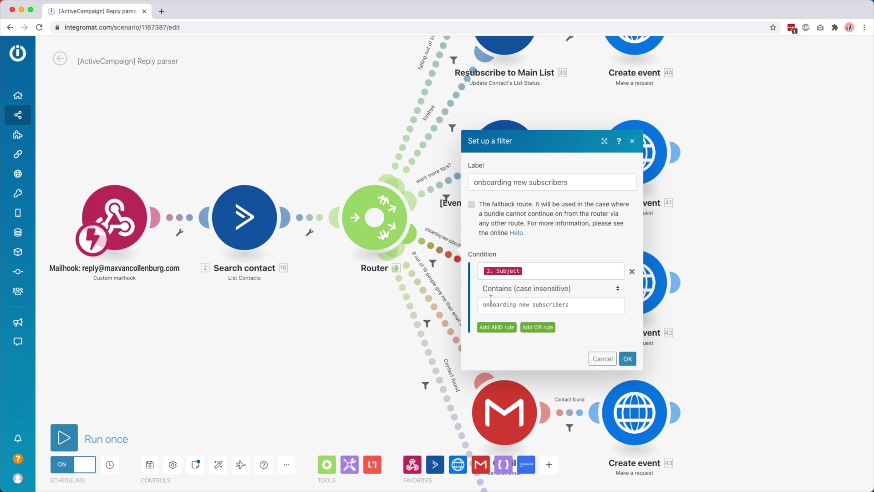
click(283, 365)
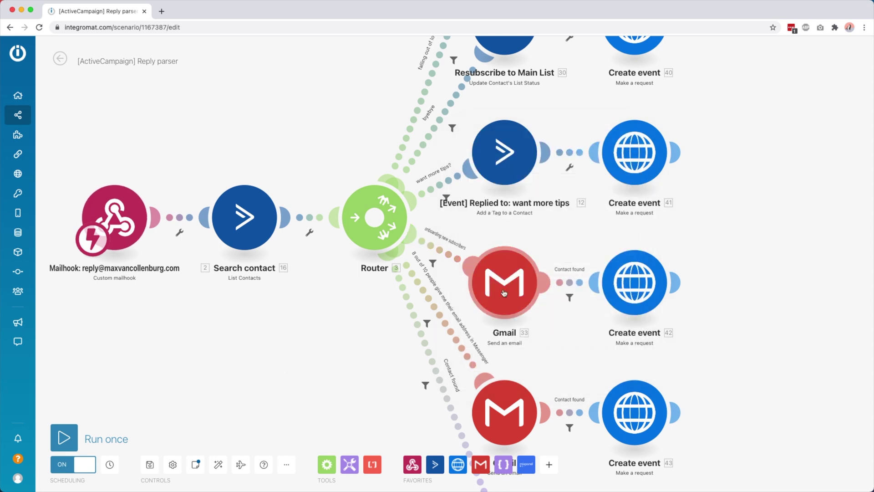
click(504, 292)
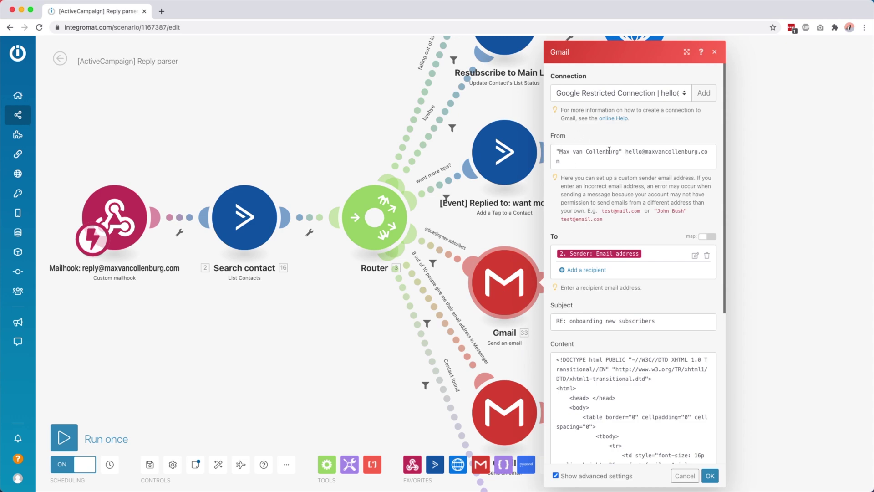
scroll(607, 182, down, 3)
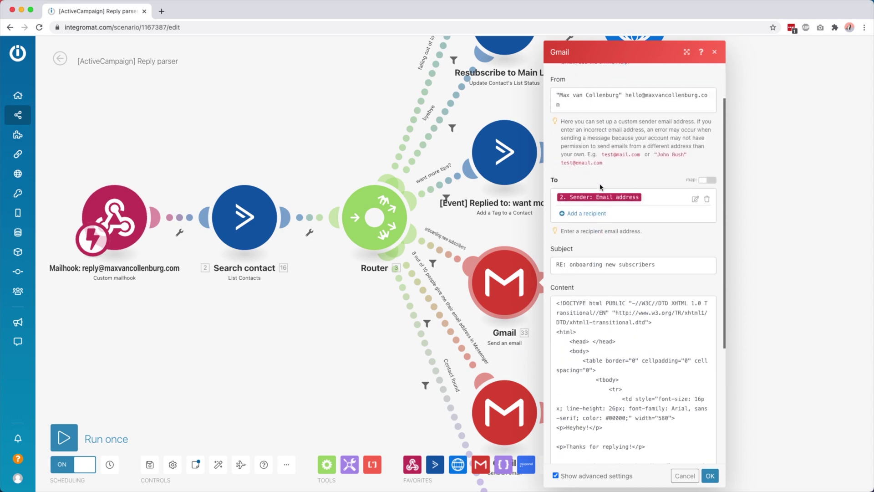
scroll(601, 187, down, 4)
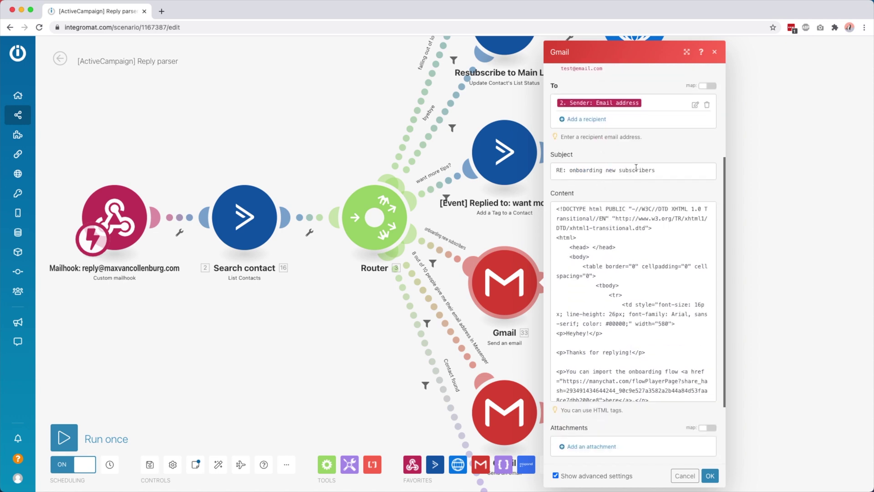
scroll(636, 168, down, 3)
scroll(633, 236, down, 2)
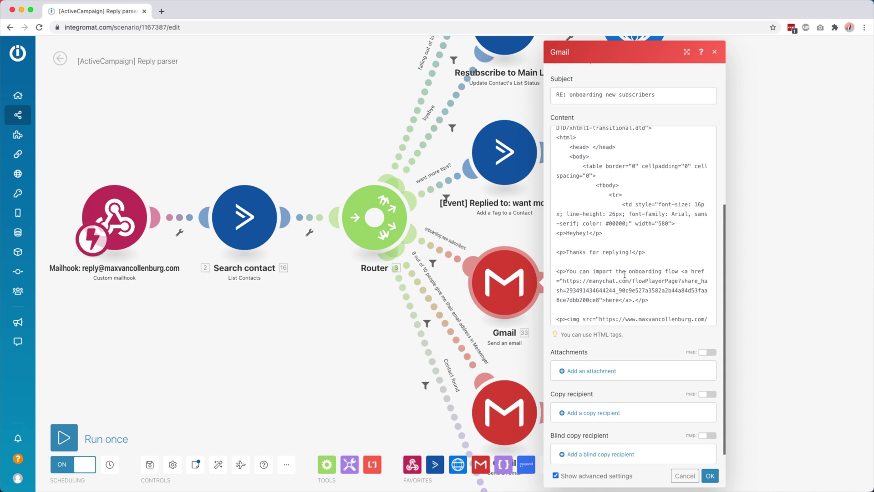
scroll(650, 308, down, 3)
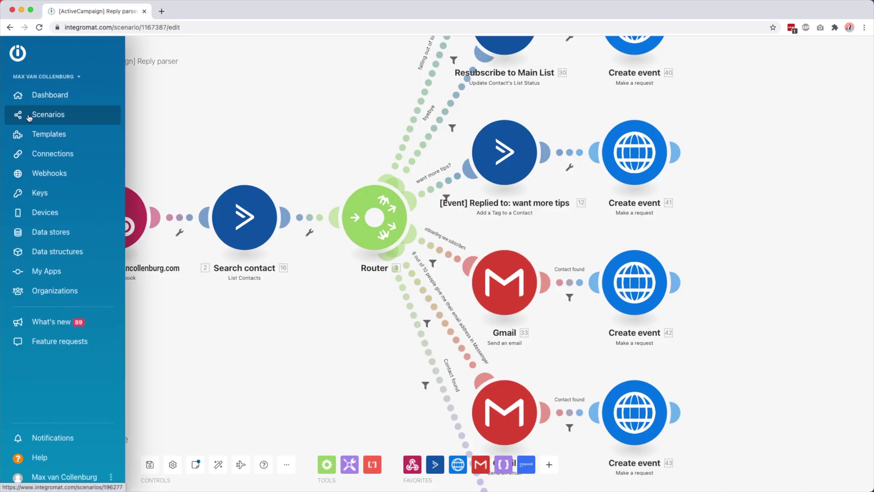
Open [Calendly Handler] Send confirmation email from the scenarios list
click(34, 116)
scroll(420, 348, down, 5)
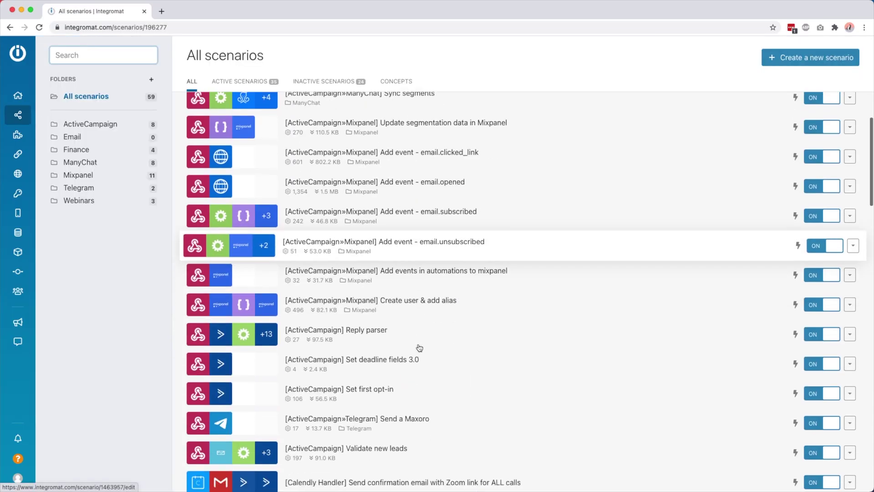
scroll(420, 348, down, 3)
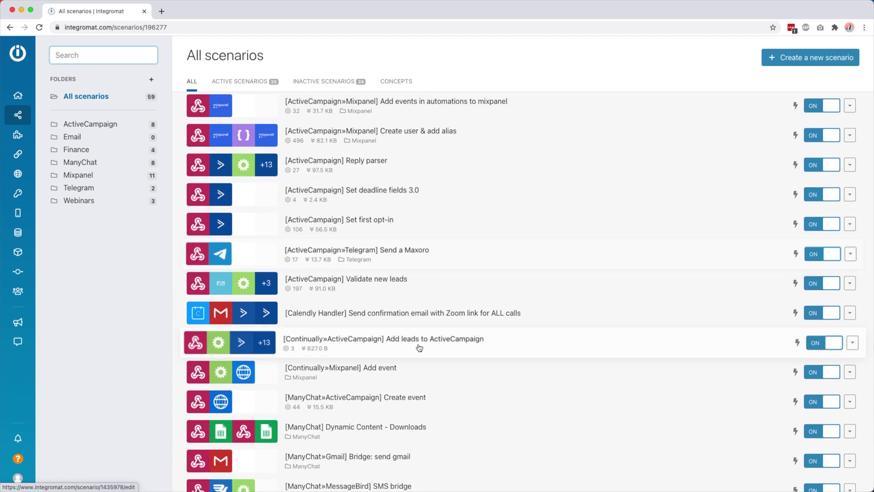
click(349, 314)
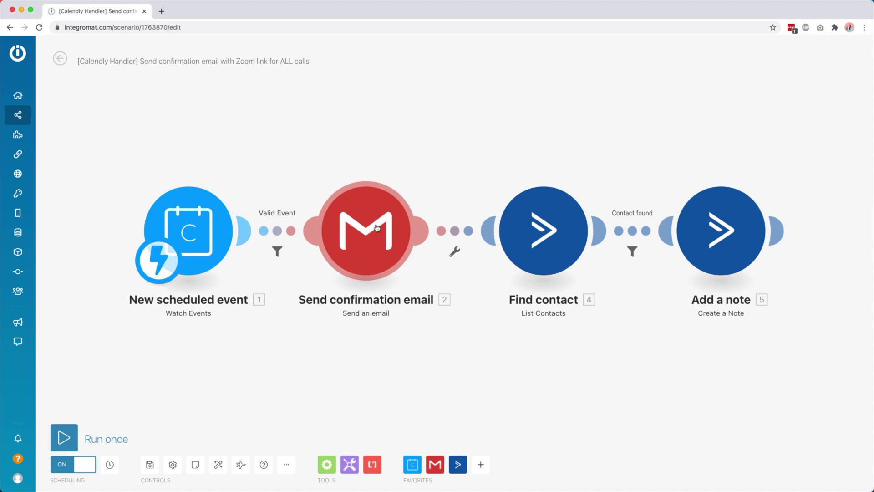
Review the Gmail email's recipient, subject 'details about our call' and HTML content, then close it
click(377, 228)
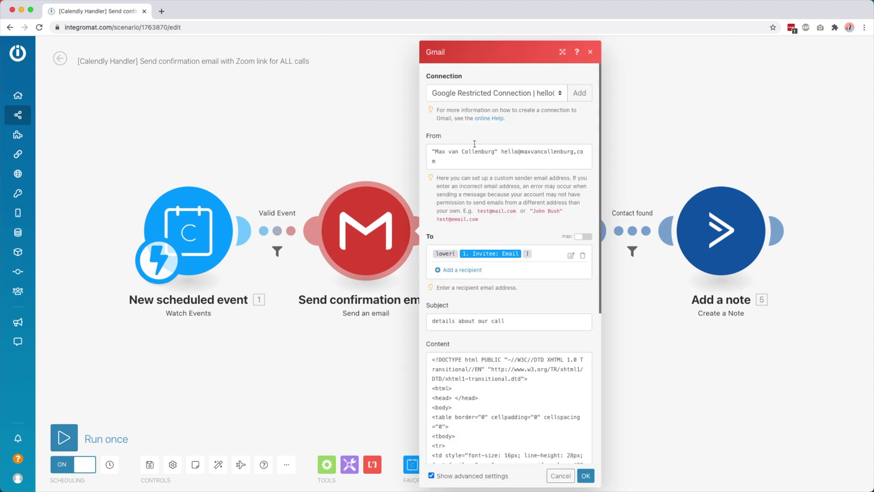
scroll(486, 167, down, 2)
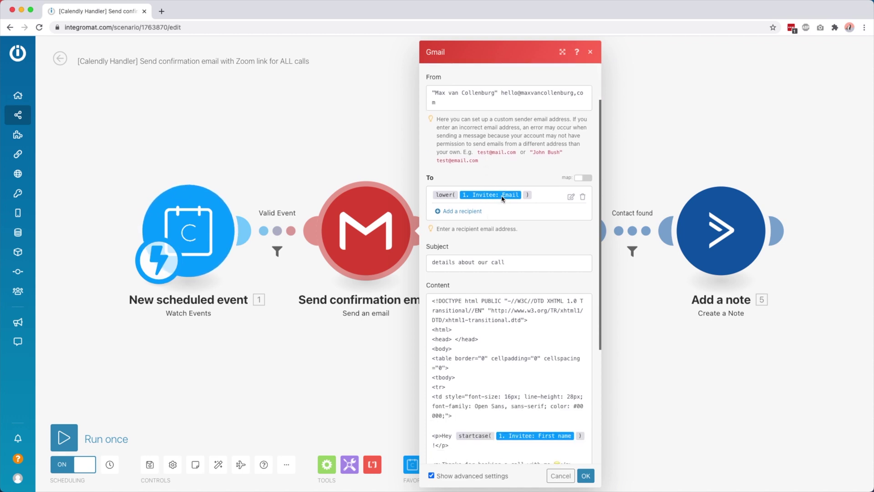
scroll(524, 207, down, 3)
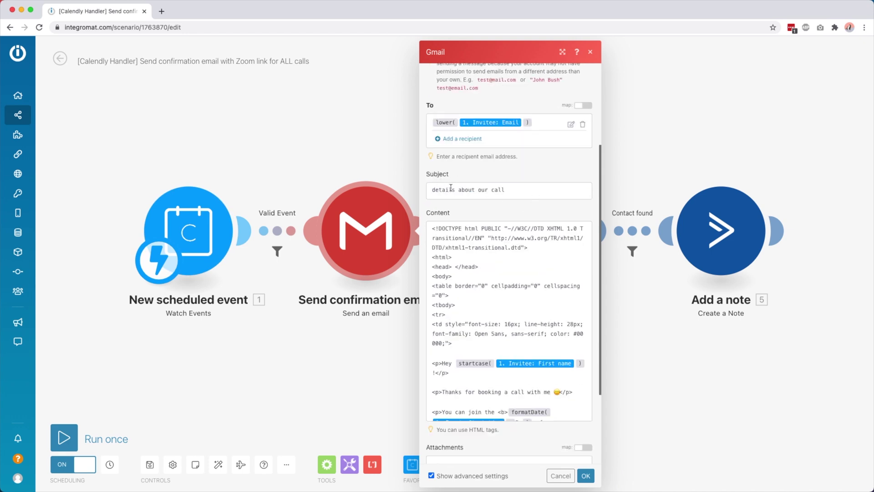
scroll(532, 193, down, 3)
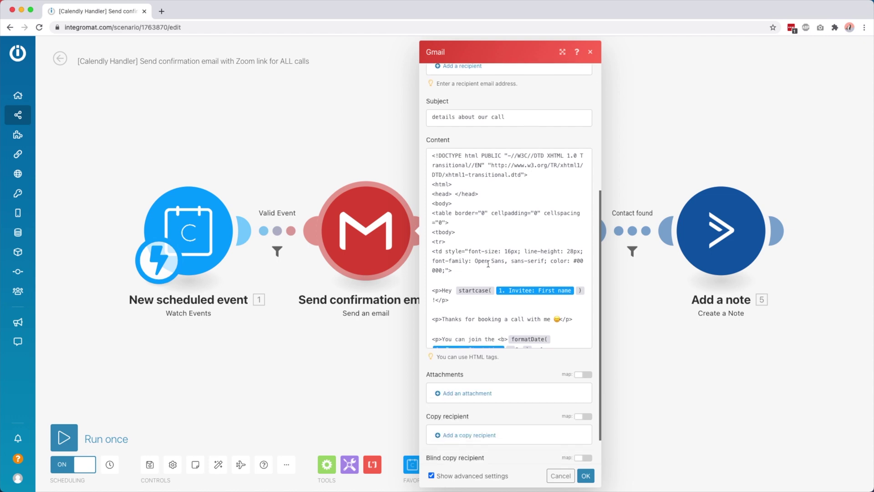
scroll(488, 265, down, 2)
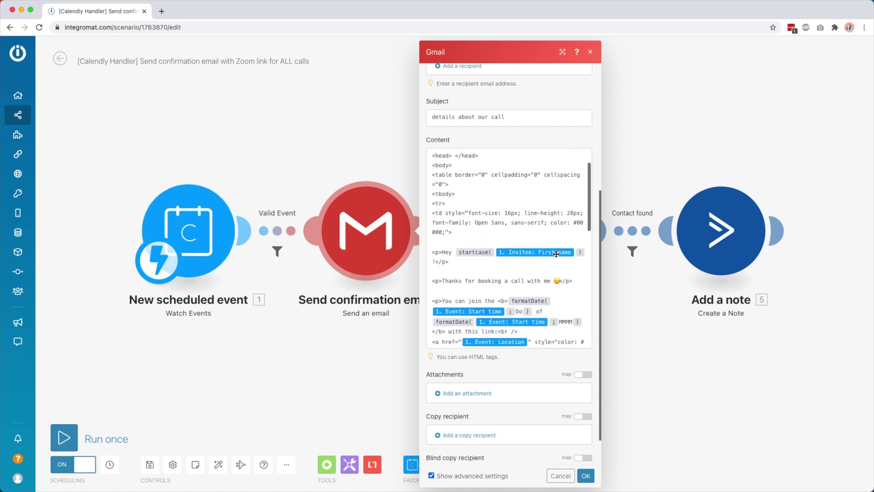
scroll(554, 254, down, 1)
scroll(538, 265, down, 3)
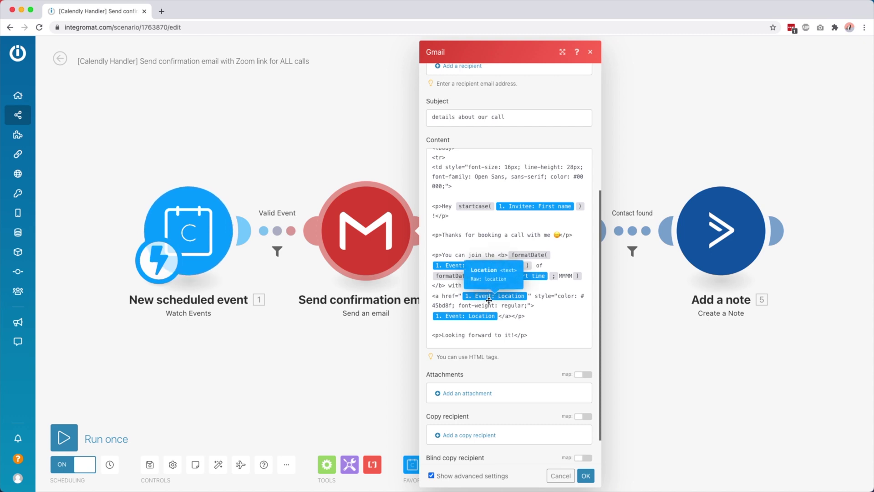
click(358, 368)
drag(512, 362, 420, 357)
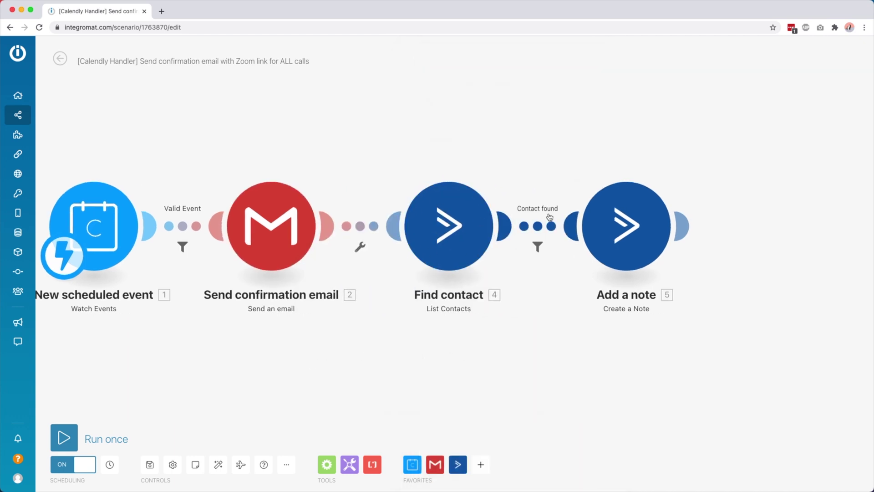
click(538, 246)
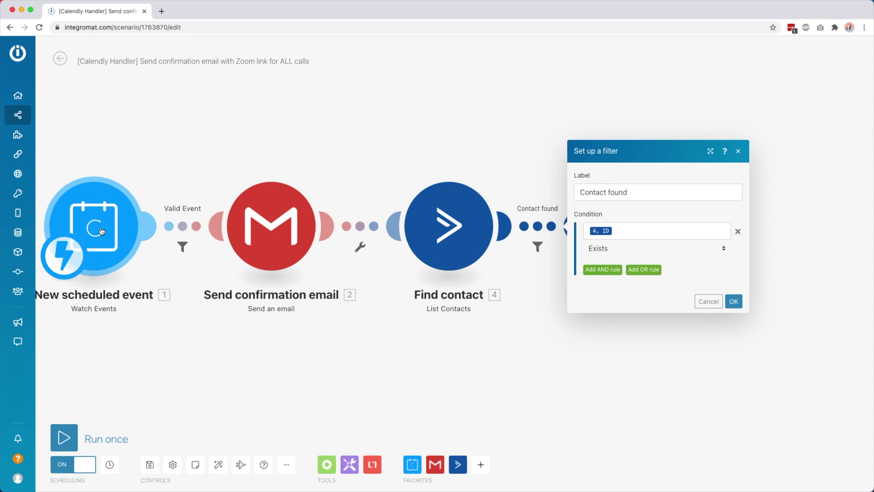
click(484, 117)
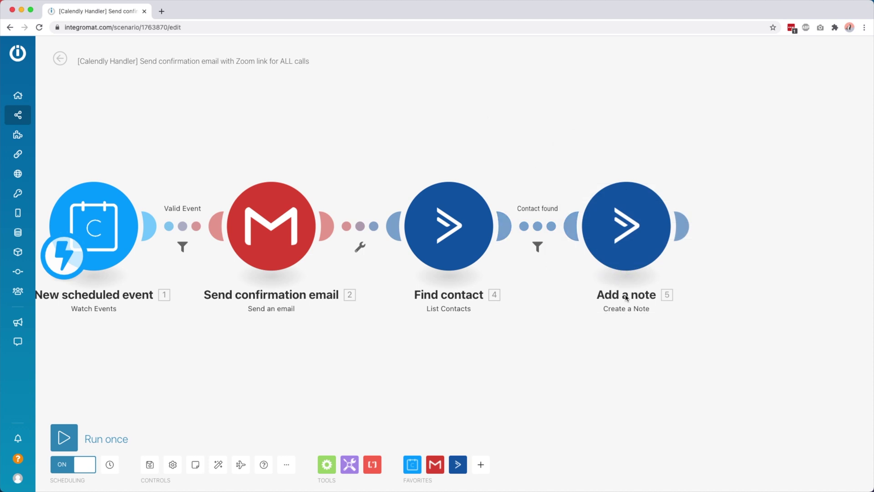
click(634, 245)
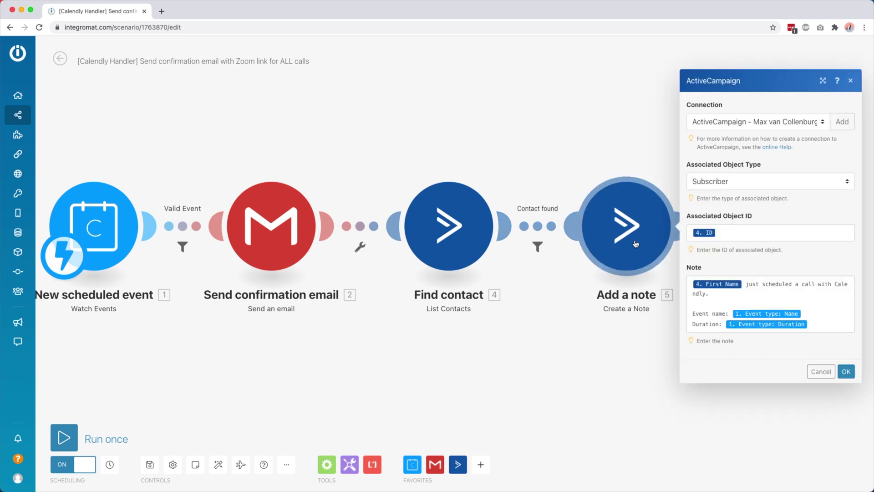
mouse_move(731, 284)
click(634, 218)
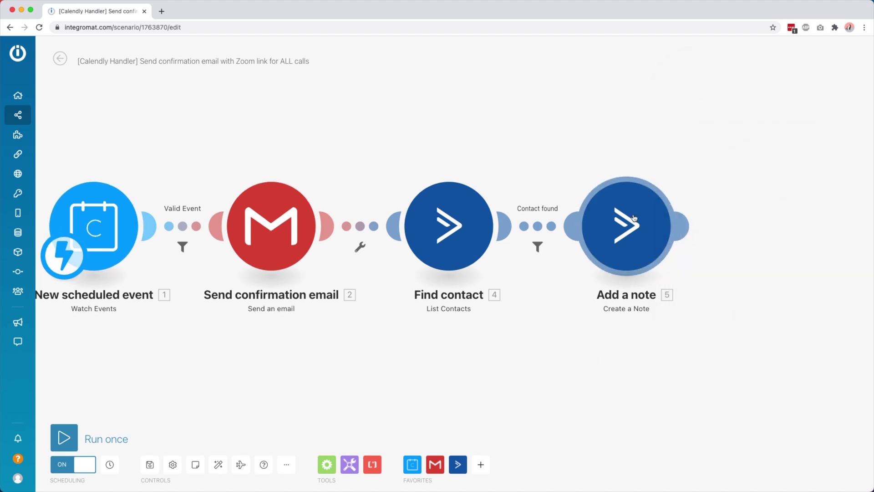
click(25, 120)
Confirm leaving Calendly Handler and open New free group members from the scenarios list
click(475, 153)
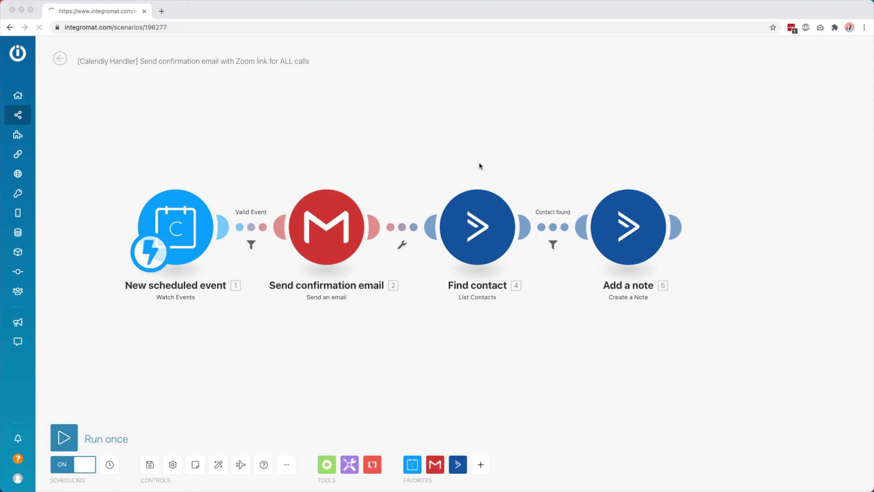
scroll(483, 266, down, 3)
scroll(482, 265, down, 2)
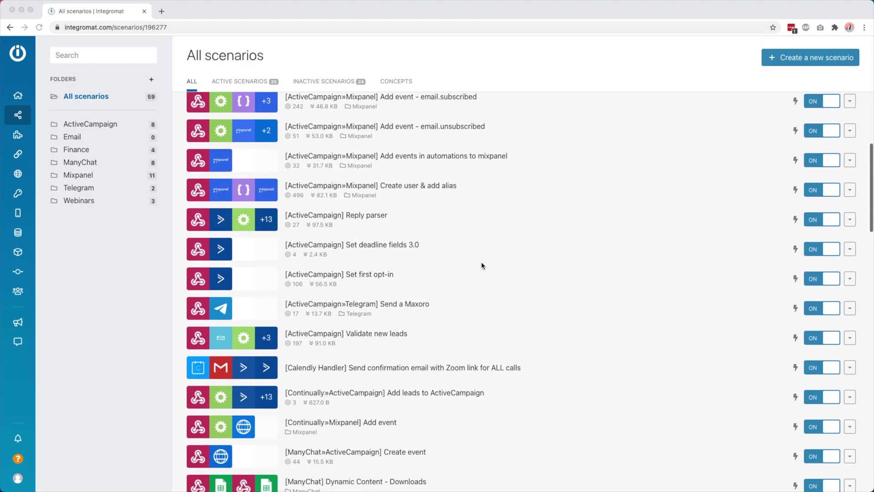
scroll(483, 265, down, 2)
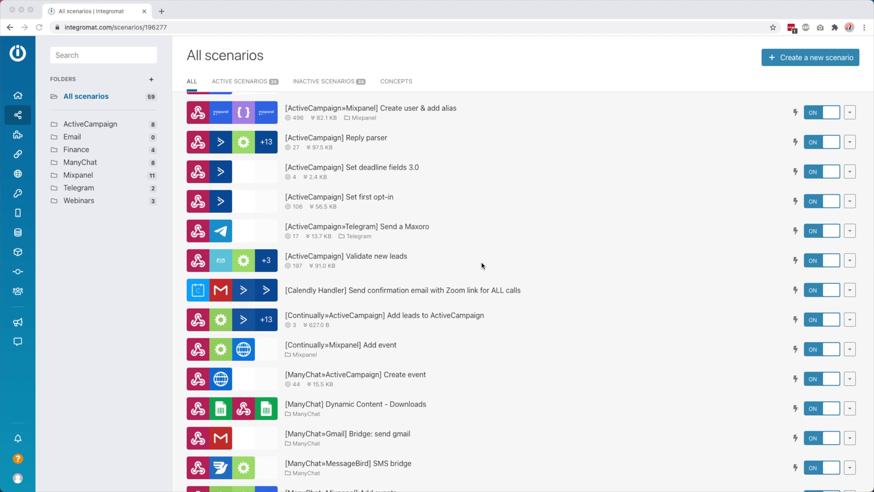
scroll(483, 265, down, 1)
scroll(483, 265, down, 2)
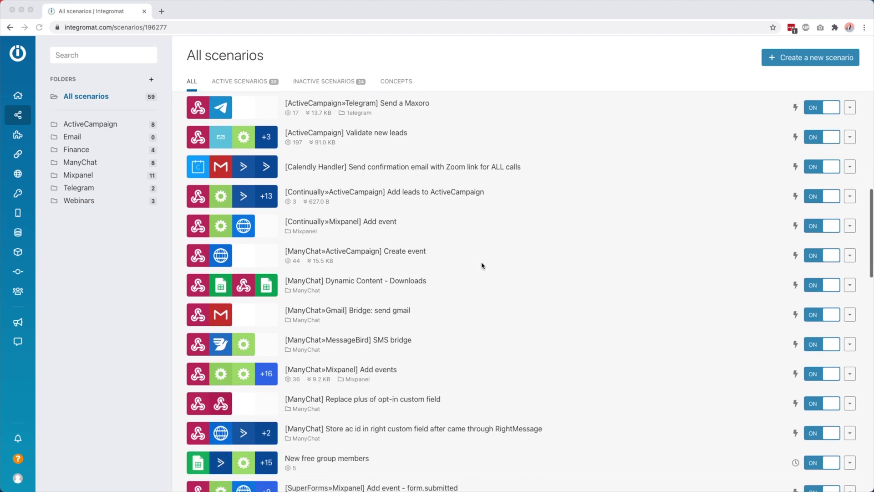
scroll(483, 265, down, 3)
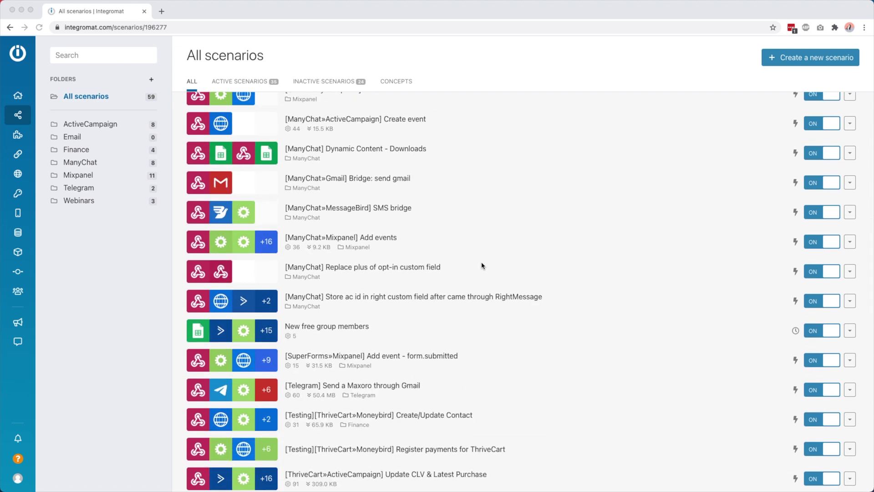
scroll(483, 266, down, 1)
click(308, 304)
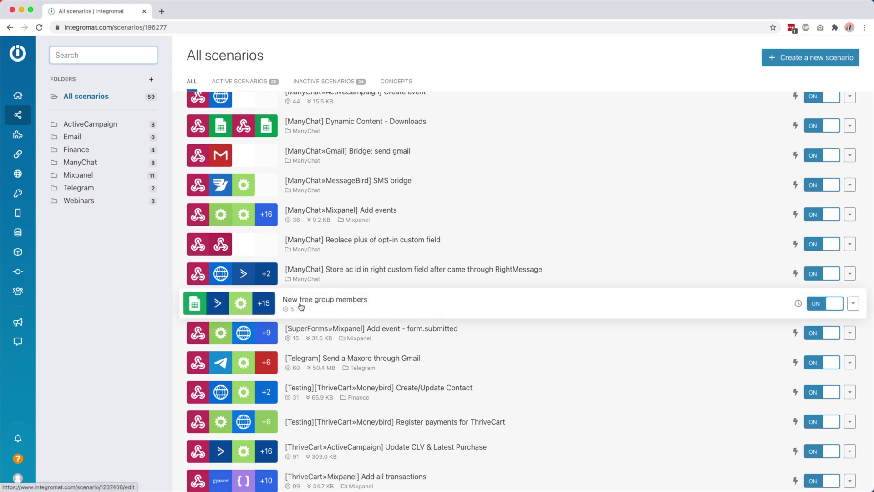
click(332, 307)
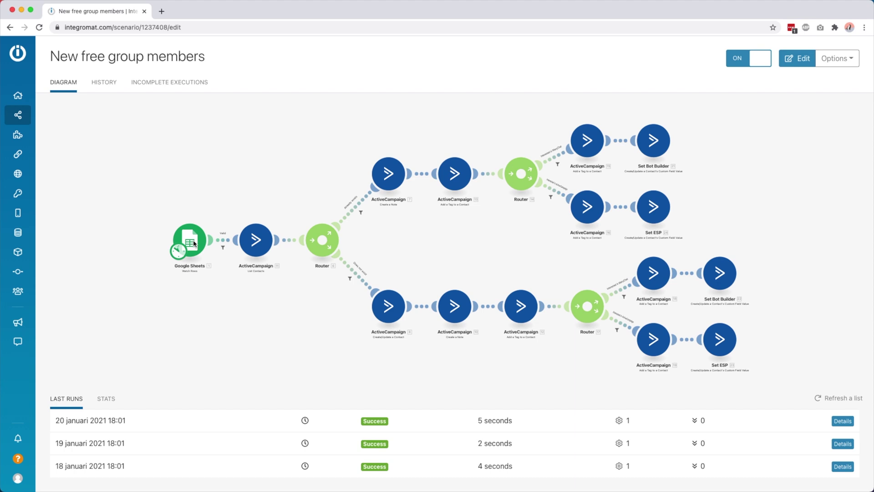
Edit the scenario and view the Valid filter requiring Email Address, Full Name and column C
click(193, 244)
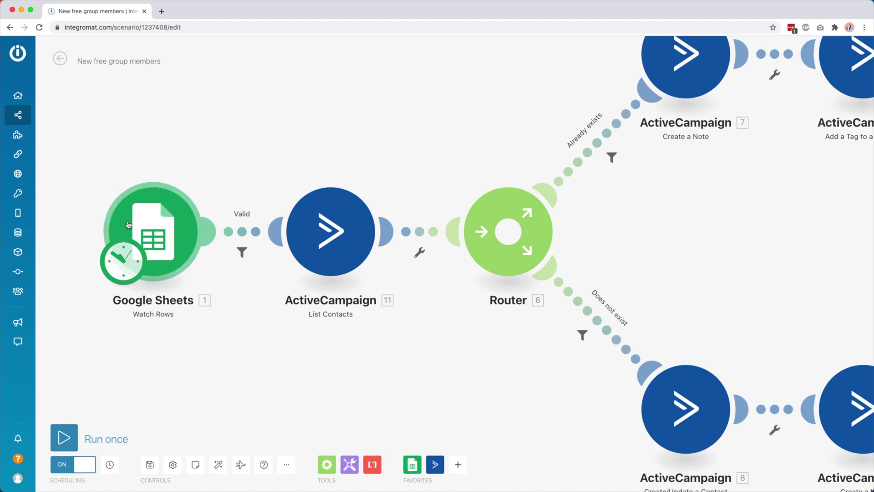
click(235, 220)
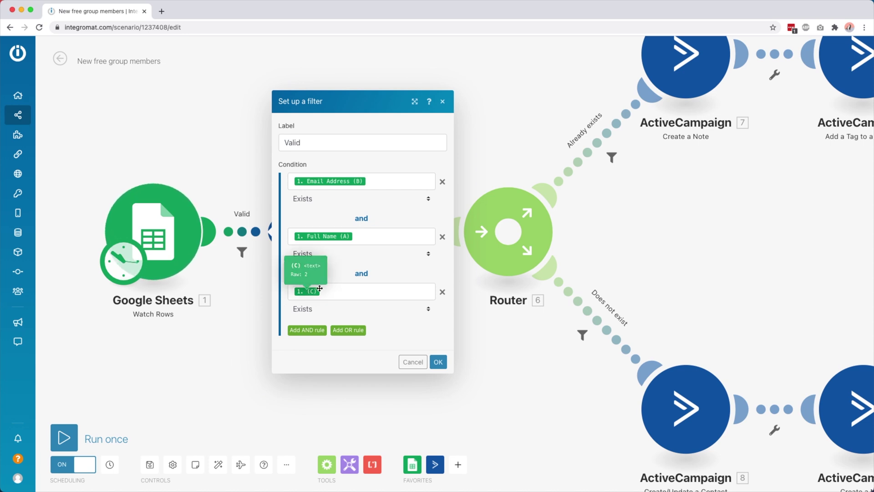
Close the Valid filter and pan across to Router 17 and its branches
click(240, 324)
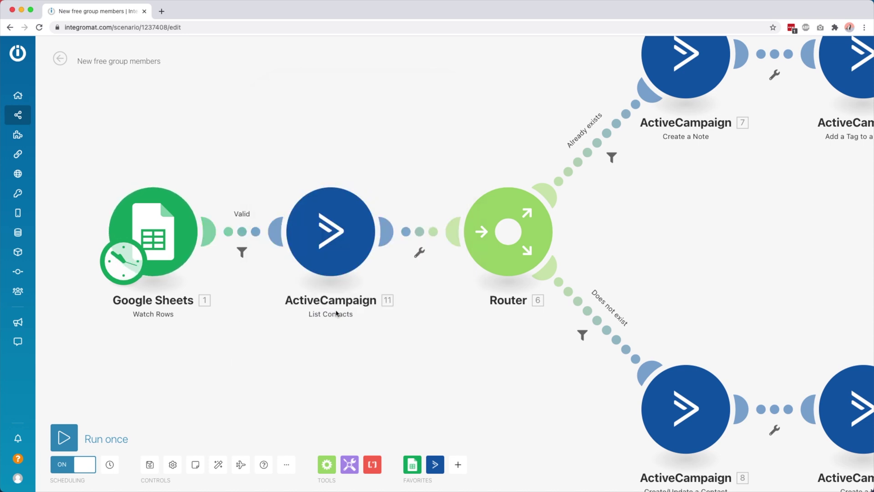
scroll(384, 229, down, 3)
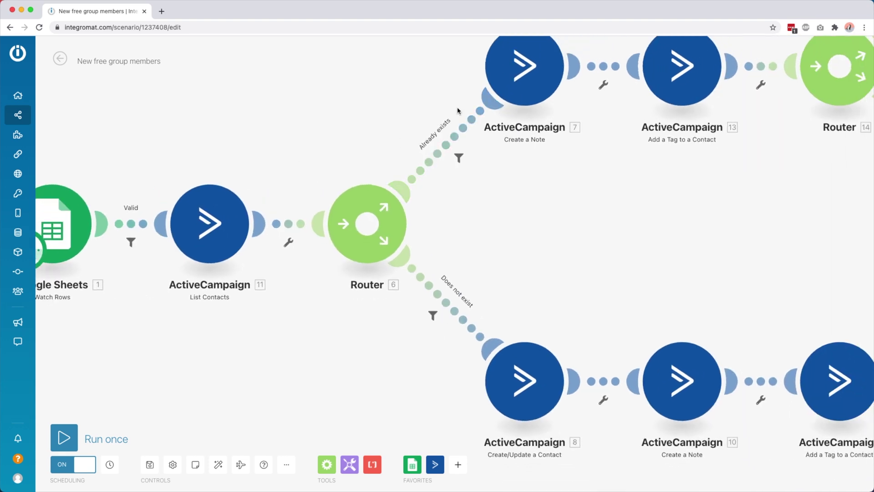
drag(415, 371, 322, 293)
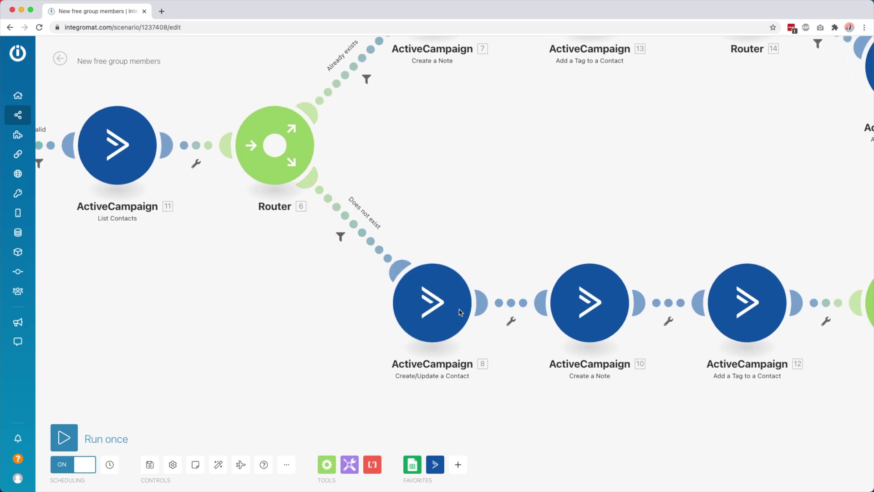
drag(521, 165, 344, 134)
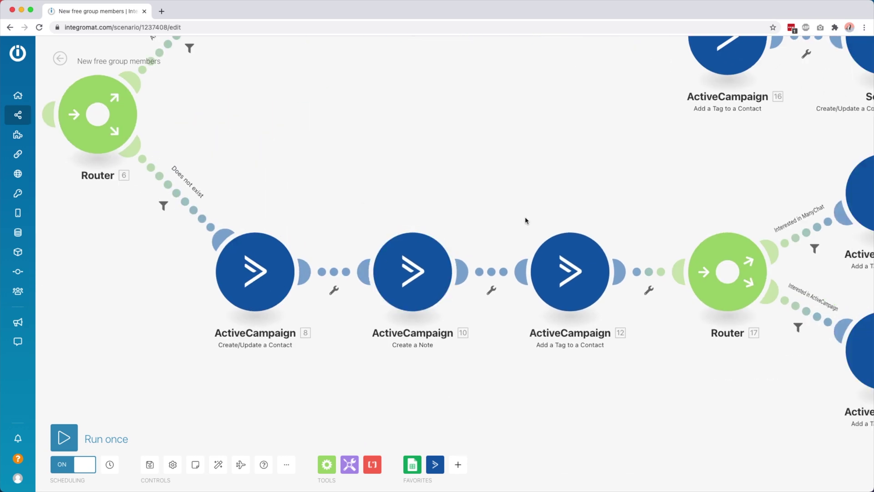
drag(678, 201, 345, 187)
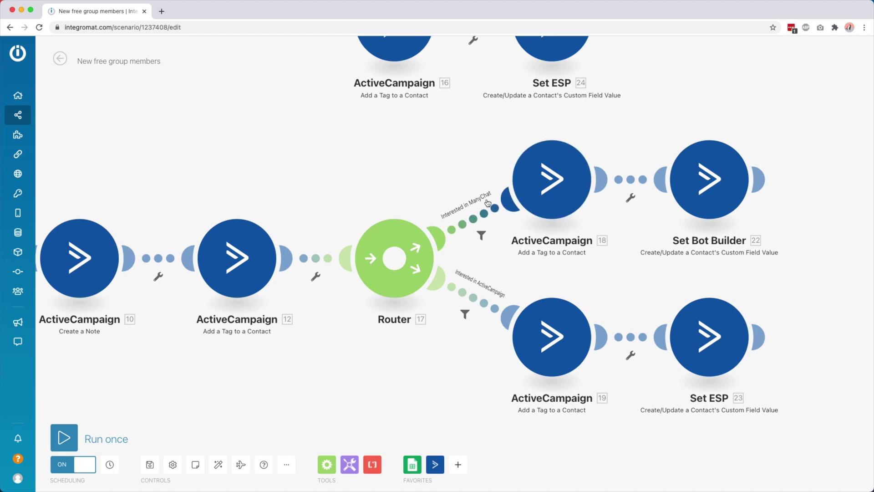
Glance at ActiveCampaign module 18's settings, then zoom to see the whole branching flow
click(551, 173)
click(455, 175)
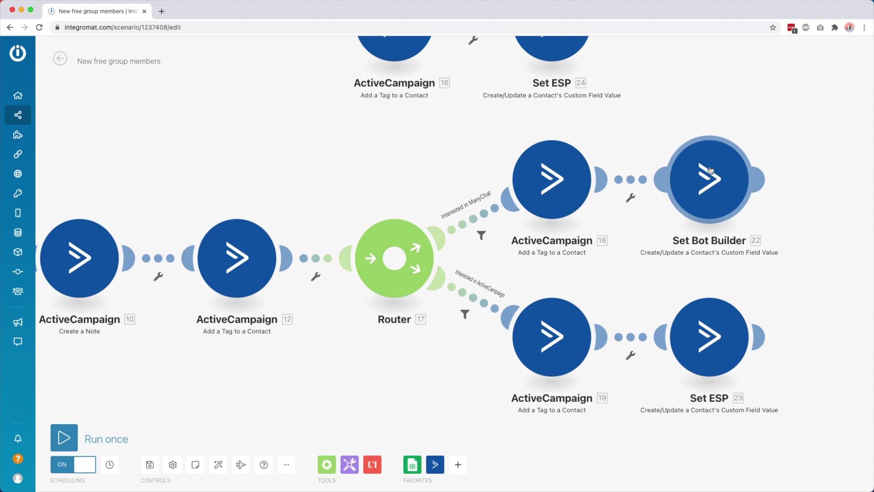
scroll(709, 170, down, 5)
scroll(564, 114, up, 4)
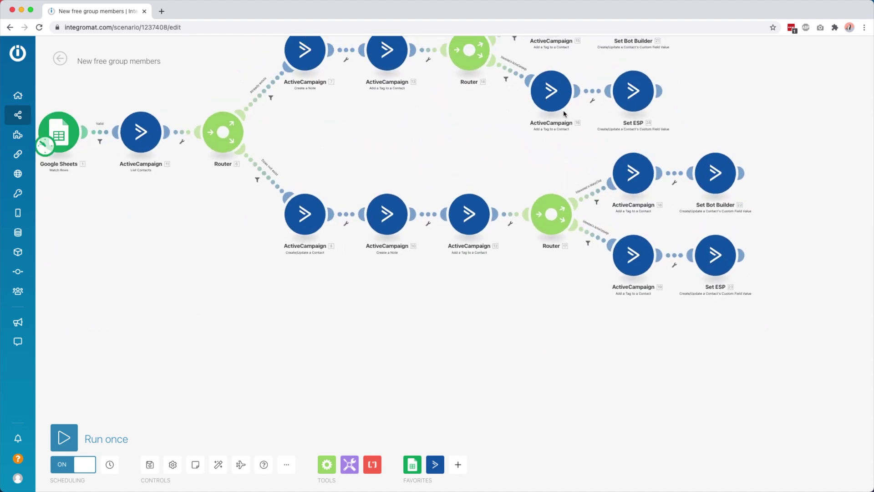